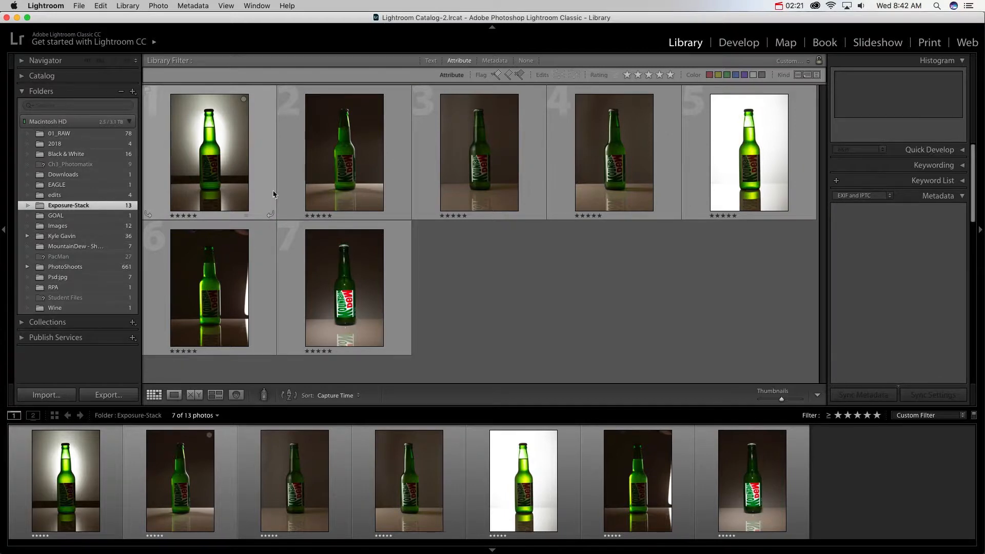
Select all seven bottle photos in the Exposure-Stack folder and open them as layers in Photoshop.
{"action": "key", "text": "super+a"}
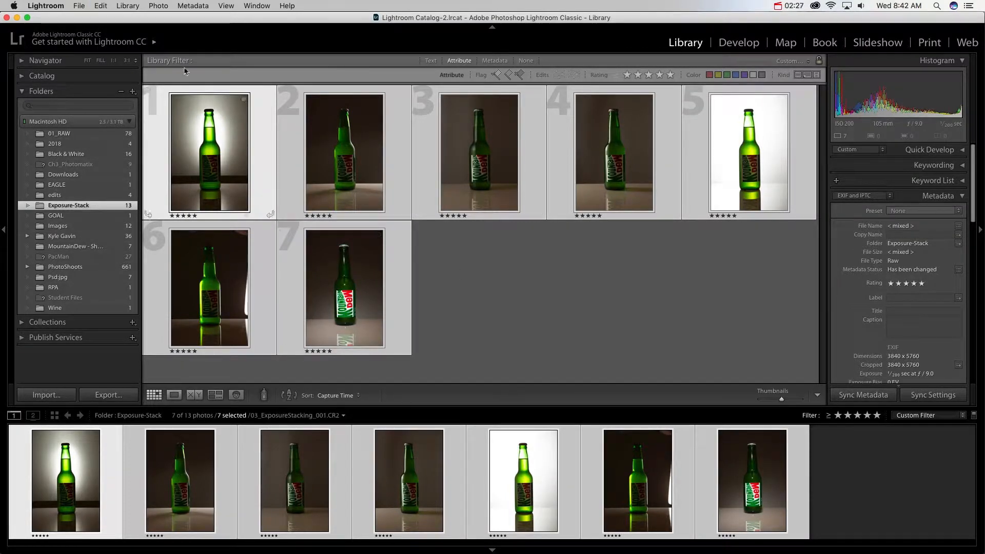
{"action": "left_click", "coordinate": [166, 7]}
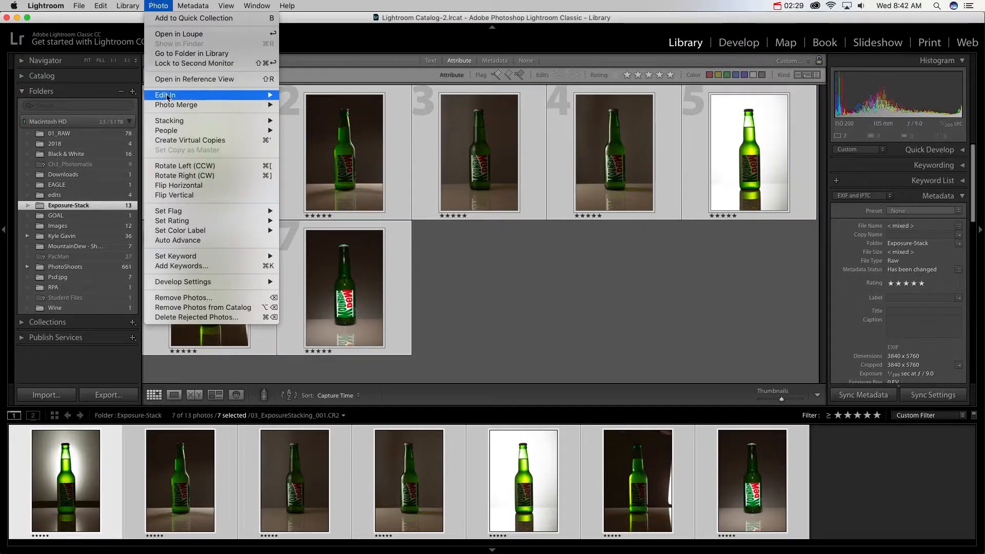
{"action": "mouse_move", "coordinate": [168, 97]}
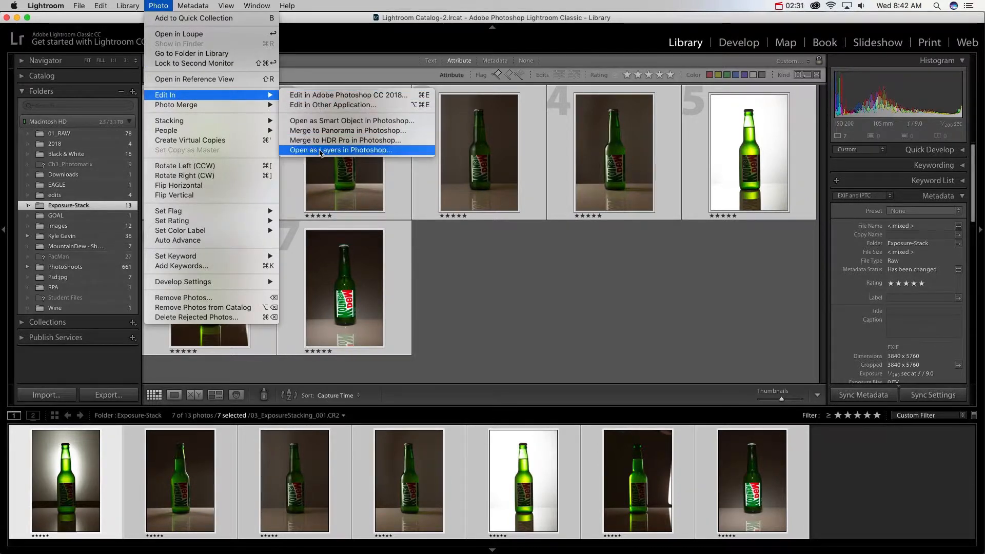
{"action": "left_click", "coordinate": [378, 153]}
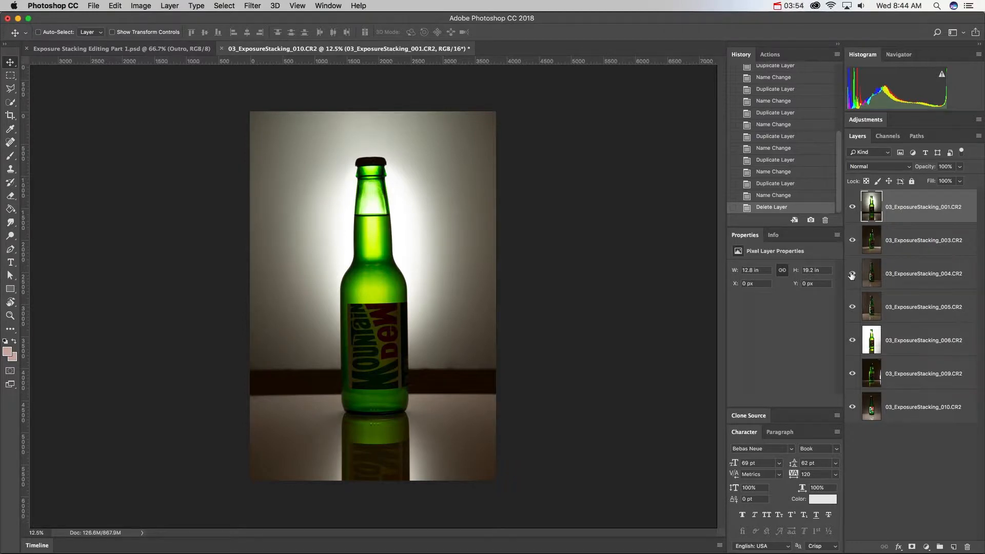
Rename the 03_ExposureStacking_001.CR2 layer to Base Layer and move it below all the other layers.
{"action": "left_click", "coordinate": [852, 308], "text": "alt"}
{"action": "left_click", "coordinate": [853, 310], "text": "alt"}
{"action": "double_click", "coordinate": [924, 206]}
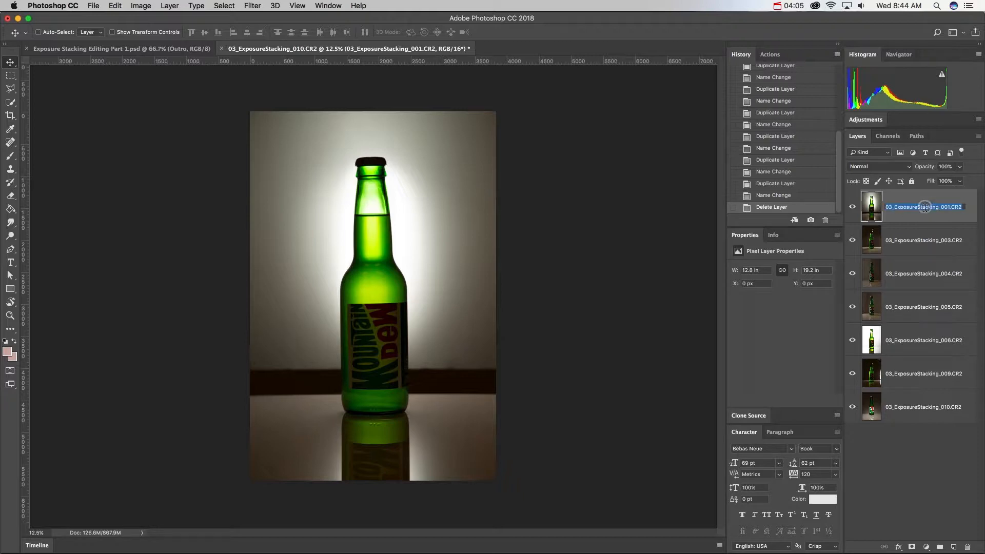
{"action": "type", "text": "Base Layer"}
{"action": "key", "text": "Return"}
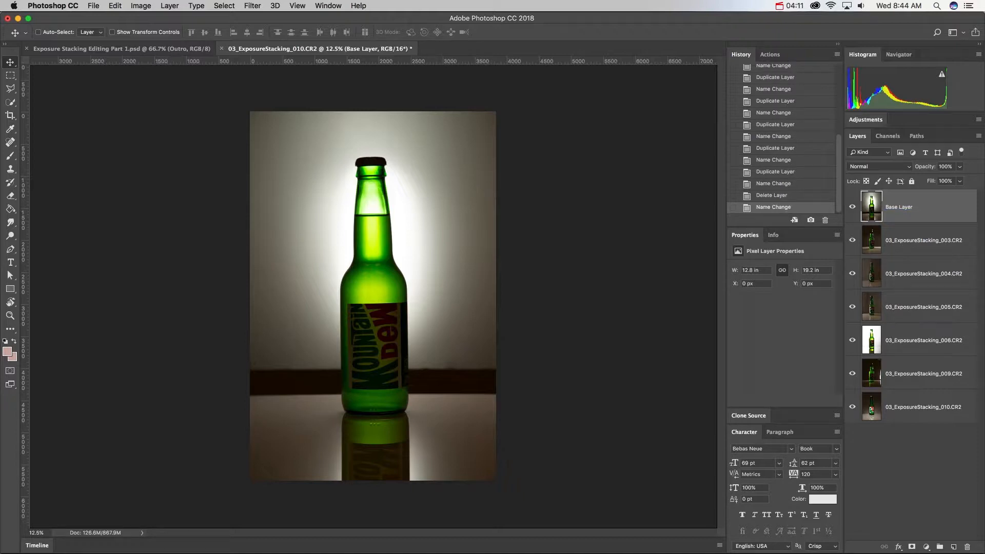
{"action": "left_click_drag", "start_coordinate": [903, 207], "coordinate": [901, 422]}
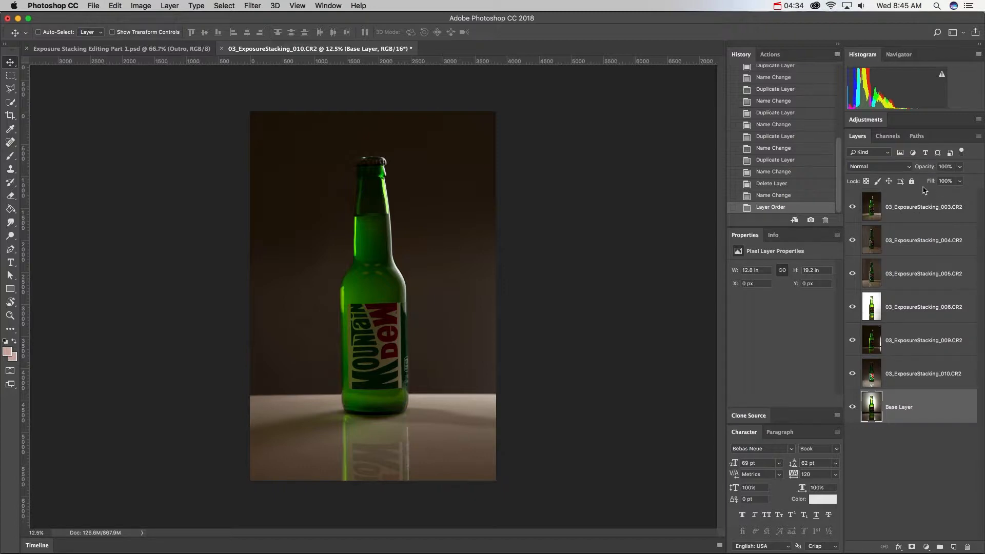
{"action": "left_click", "coordinate": [867, 170]}
{"action": "left_click", "coordinate": [882, 170]}
{"action": "left_click", "coordinate": [896, 170]}
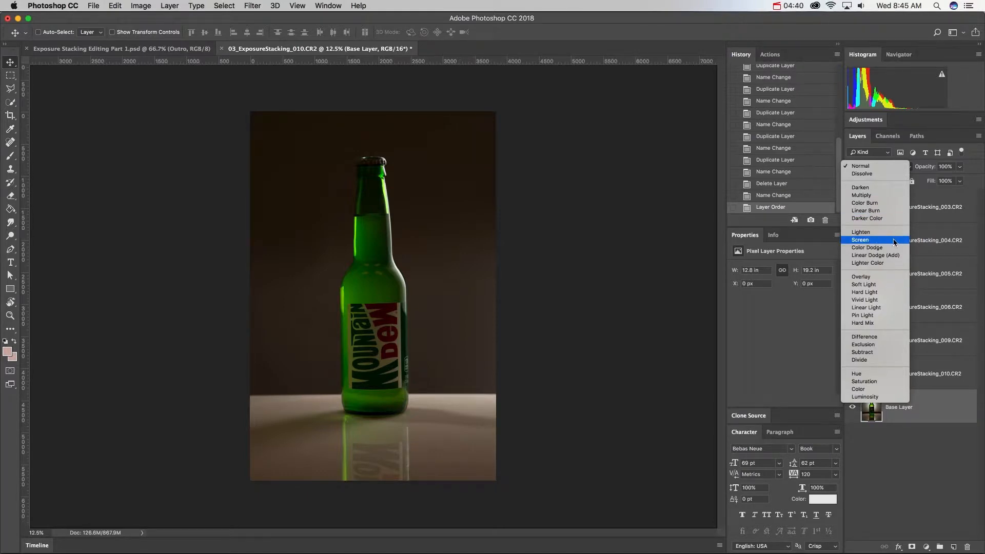
{"action": "left_click", "coordinate": [934, 226]}
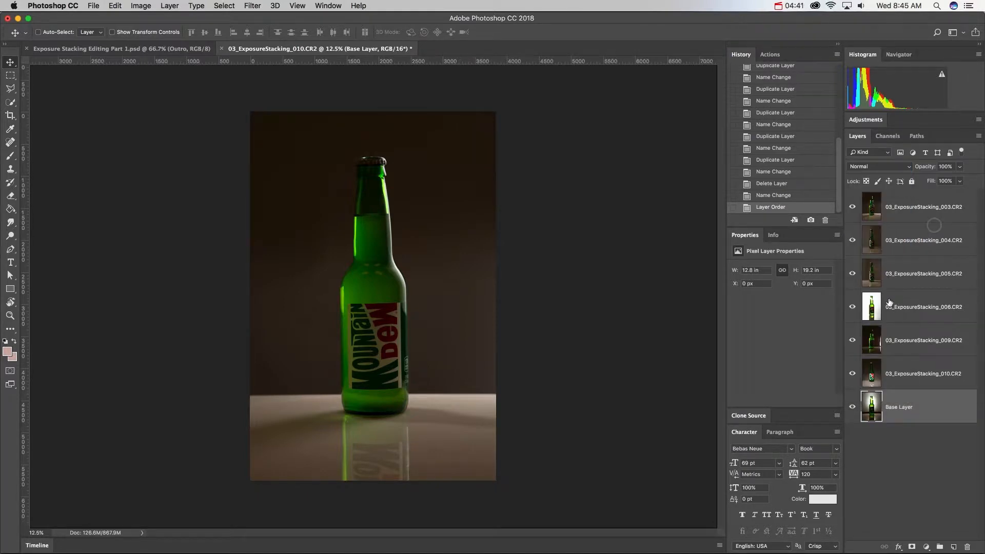
{"action": "left_click", "coordinate": [851, 273], "text": "alt"}
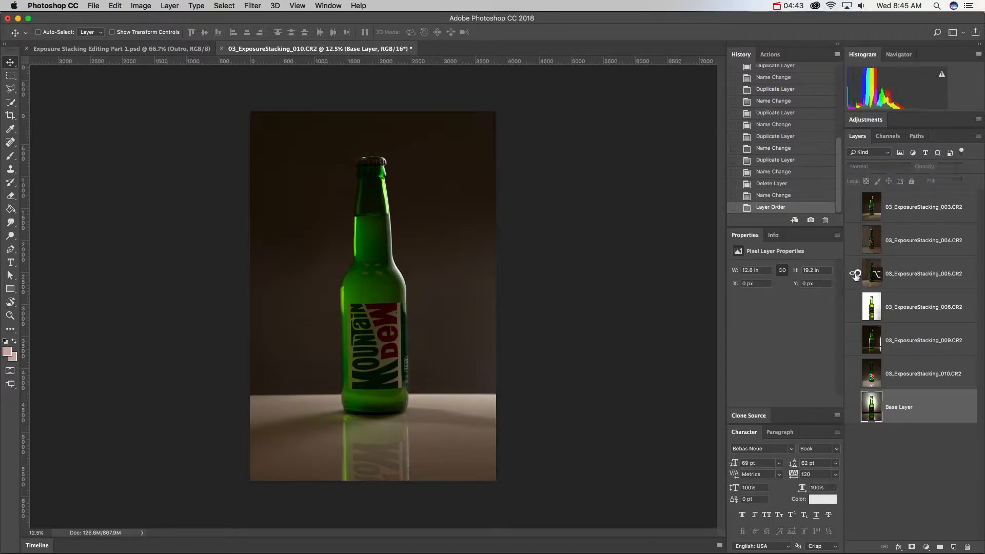
{"action": "left_click_drag", "start_coordinate": [362, 193], "coordinate": [362, 191]}
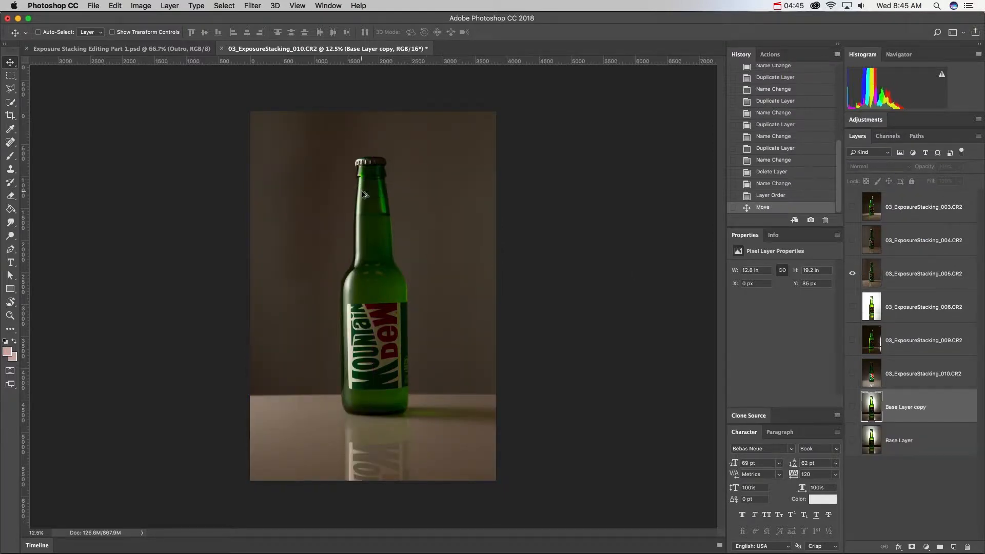
{"action": "key", "text": "super+z"}
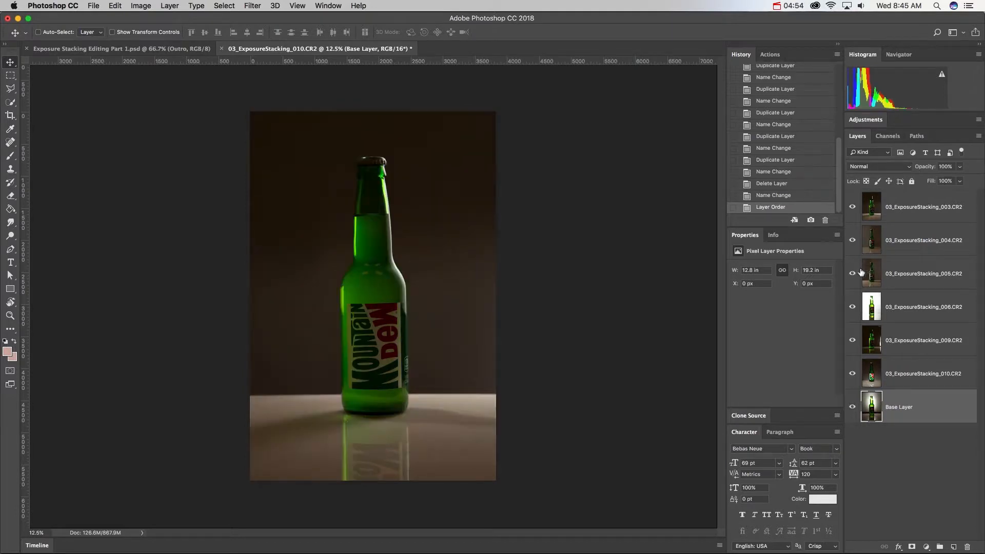
Add a black, hide-all layer mask to each of the six exposure layers above Base Layer, from 010 up to 003.
{"action": "left_click", "coordinate": [906, 373]}
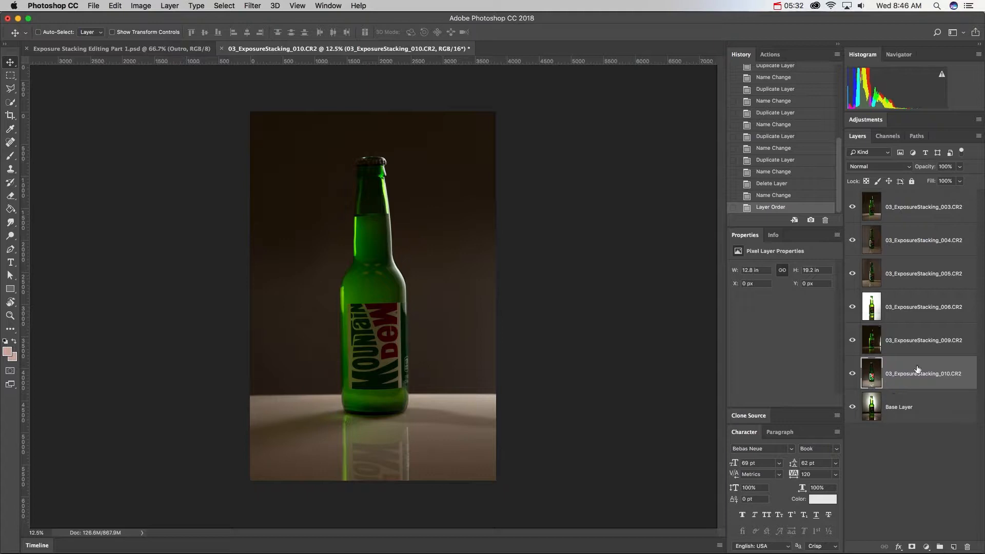
{"action": "left_click", "coordinate": [912, 547], "text": "alt"}
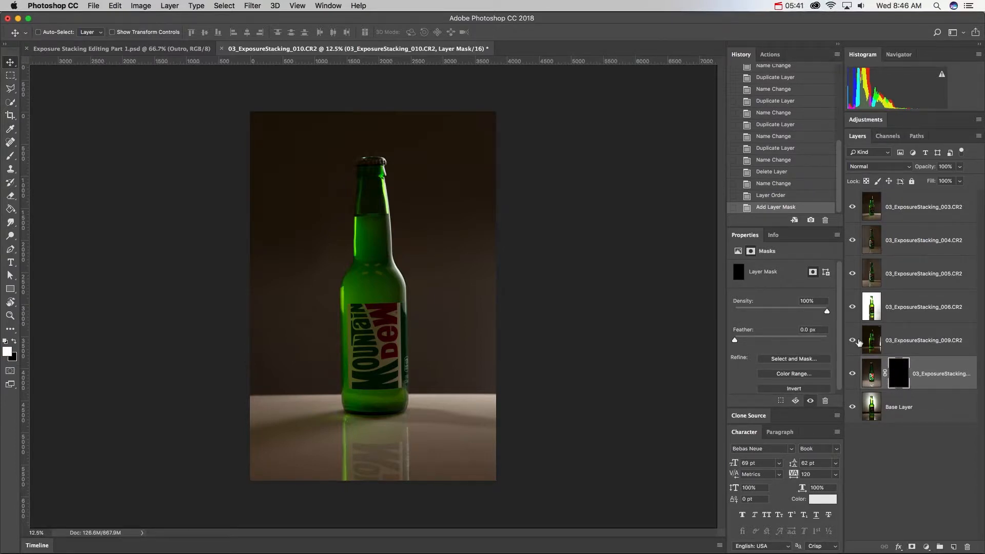
{"action": "left_click", "coordinate": [871, 339]}
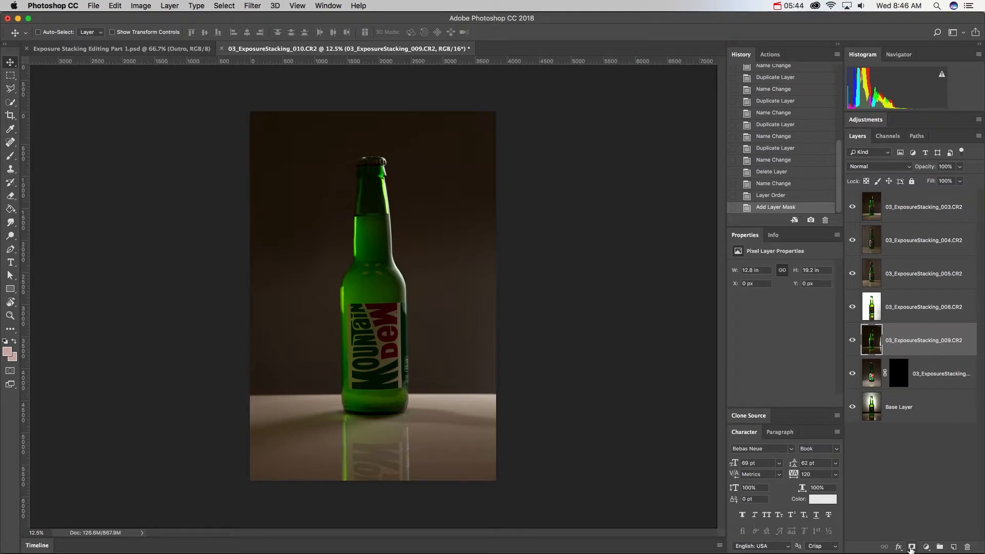
{"action": "left_click", "coordinate": [911, 546], "text": "alt"}
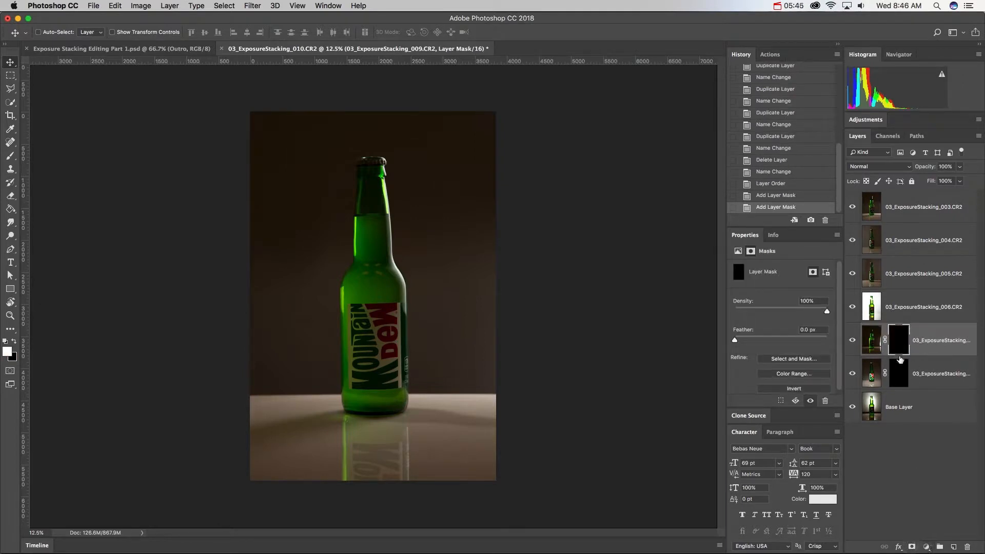
{"action": "left_click", "coordinate": [896, 304]}
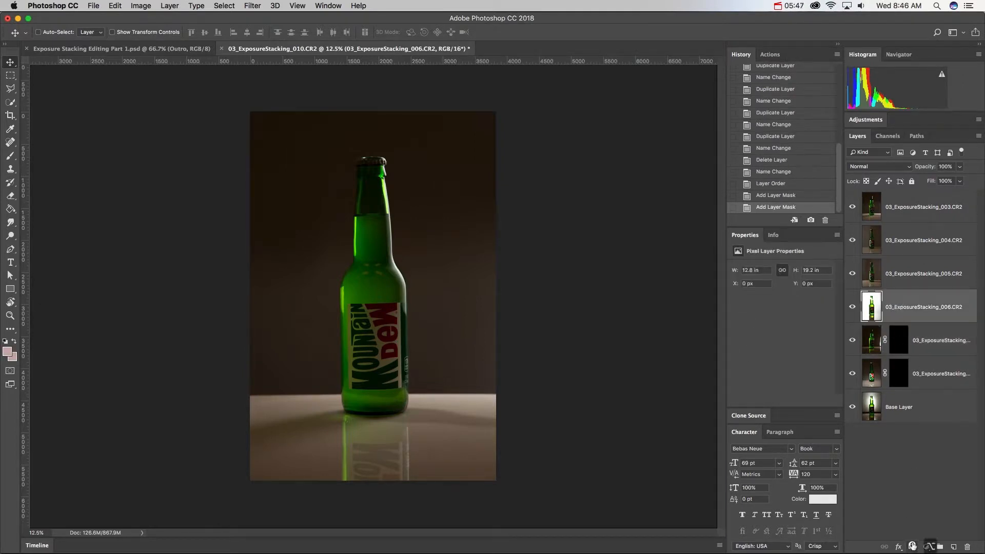
{"action": "left_click", "coordinate": [911, 547], "text": "alt"}
{"action": "left_click", "coordinate": [896, 268]}
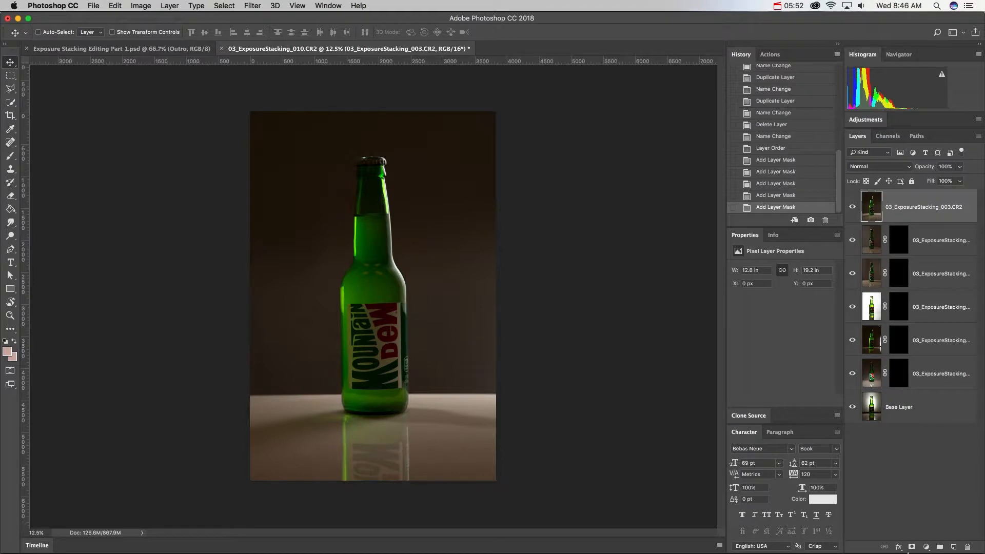
{"action": "left_click", "coordinate": [910, 547], "text": "alt"}
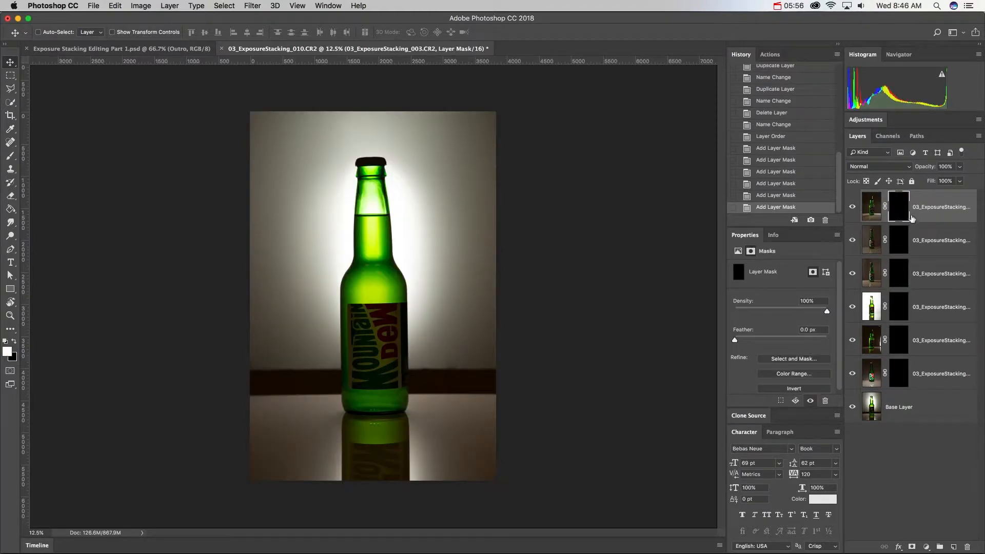
Disable and re-enable the masks of exposure layers such as 003, 010 and 006 to compare each one with the base image.
{"action": "left_click", "coordinate": [898, 207], "text": "shift"}
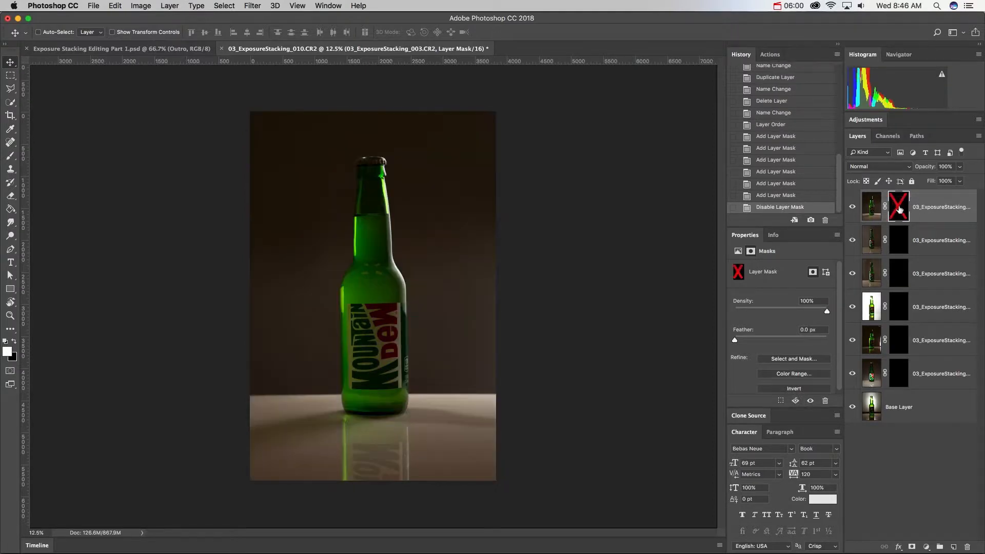
{"action": "left_click", "coordinate": [899, 207], "text": "shift"}
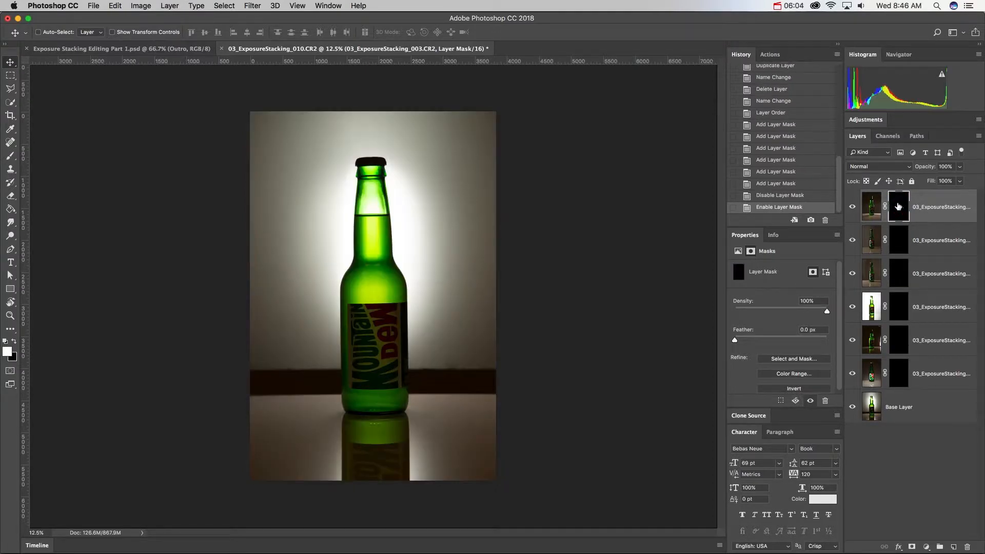
{"action": "left_click", "coordinate": [898, 206], "text": "shift"}
{"action": "left_click", "coordinate": [898, 207], "text": "shift"}
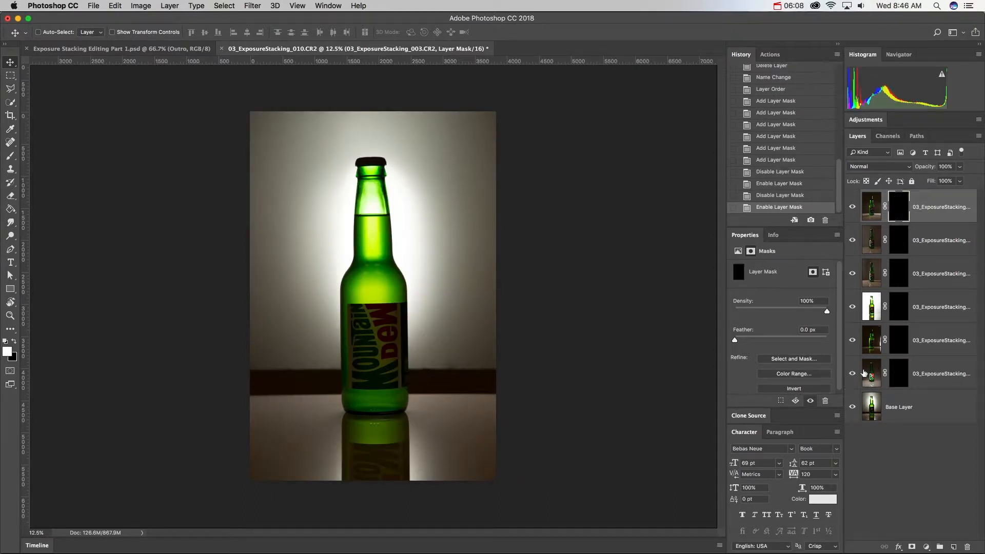
{"action": "left_click", "coordinate": [898, 373], "text": "shift"}
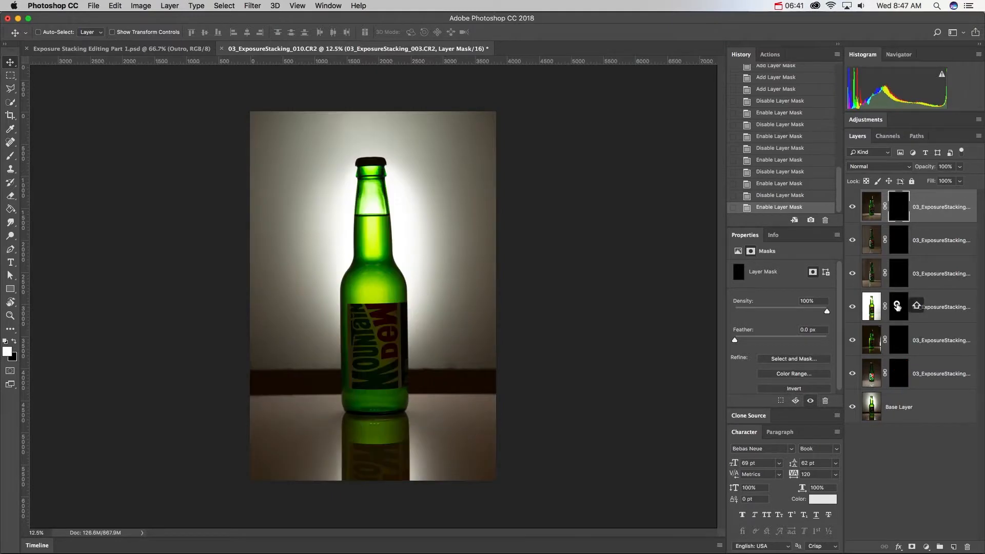
{"action": "left_click", "coordinate": [898, 307], "text": "shift"}
{"action": "left_click", "coordinate": [897, 307], "text": "shift"}
{"action": "left_click", "coordinate": [897, 307], "text": "shift"}
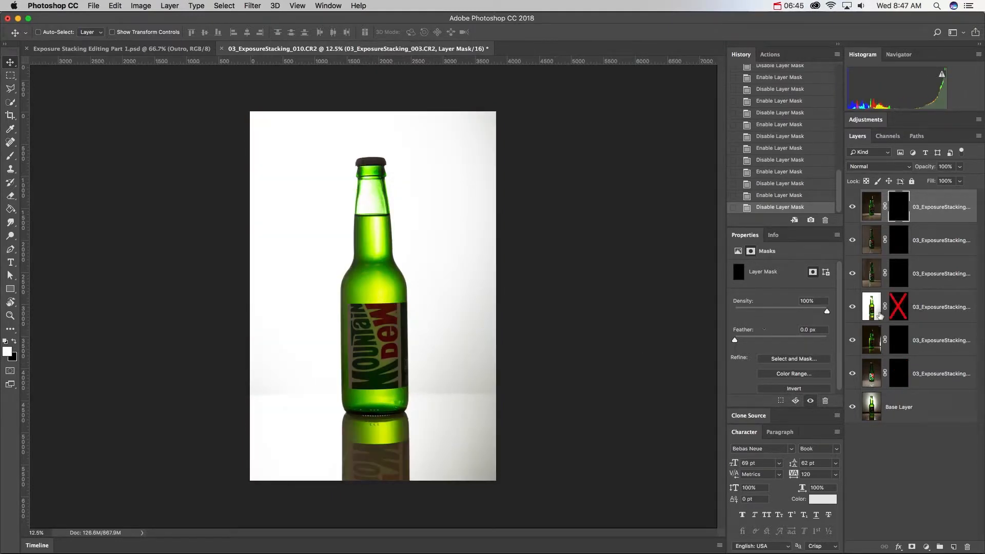
{"action": "left_click", "coordinate": [898, 307], "text": "shift"}
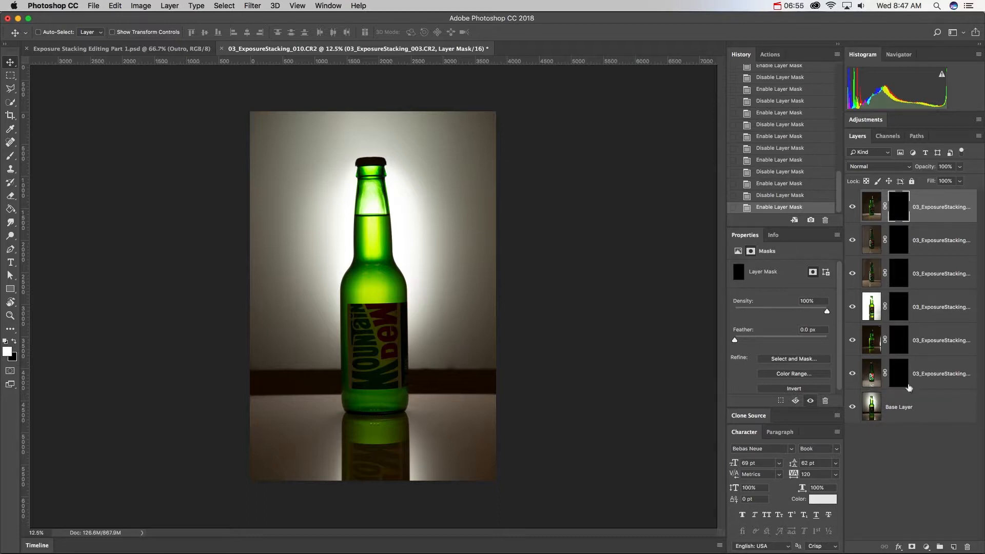
Select all seven layers, from the 003 exposure down to Base Layer, and group them.
{"action": "left_click", "coordinate": [927, 214]}
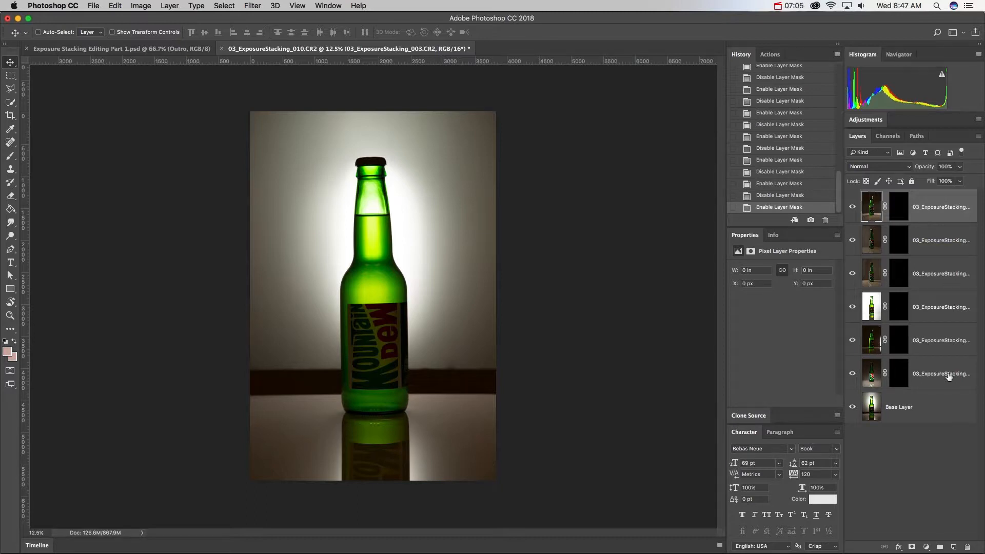
{"action": "left_click", "coordinate": [934, 407], "text": "shift"}
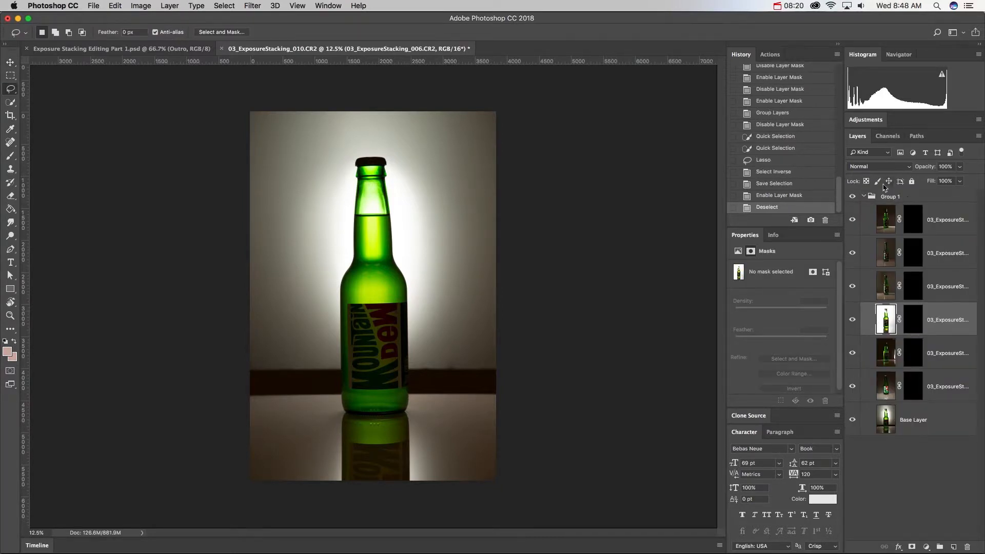
With Group 1 as the active layer, load the saved bottle channel as a selection.
{"action": "left_click", "coordinate": [879, 199]}
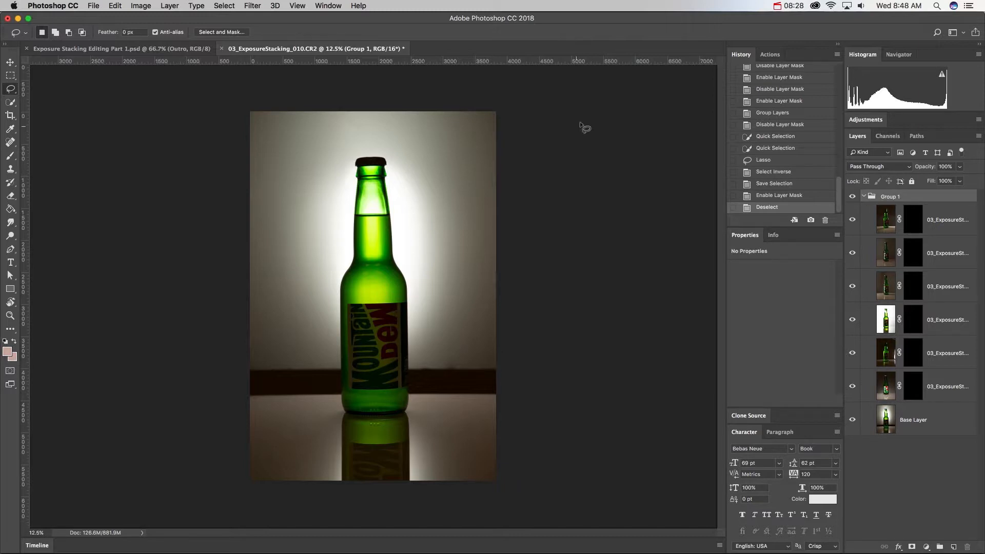
{"action": "left_click", "coordinate": [231, 6]}
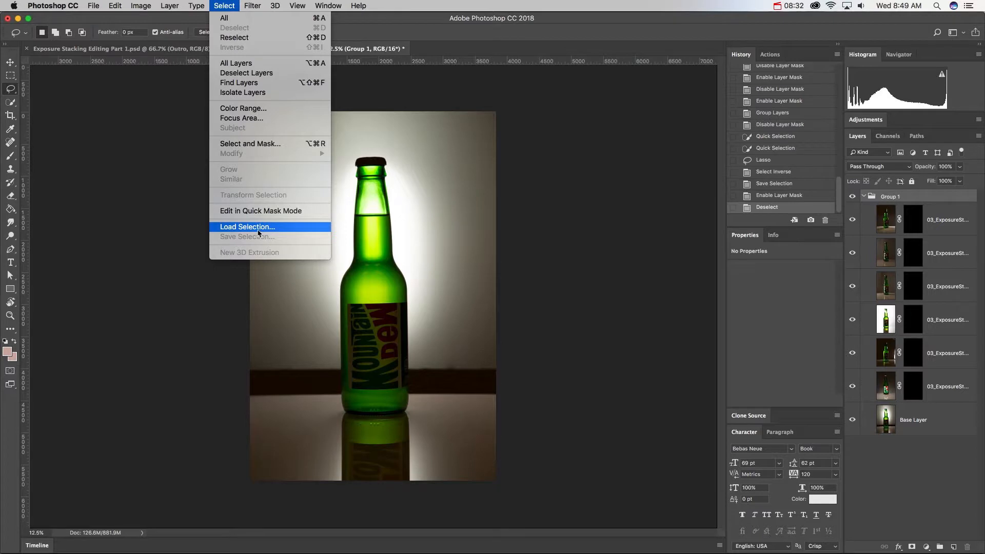
{"action": "left_click", "coordinate": [550, 213]}
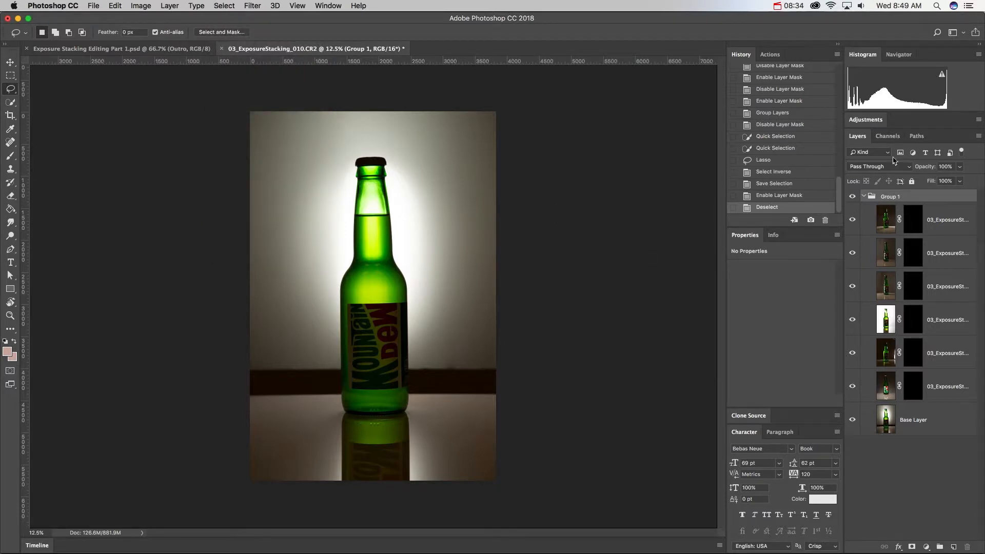
{"action": "left_click", "coordinate": [888, 136]}
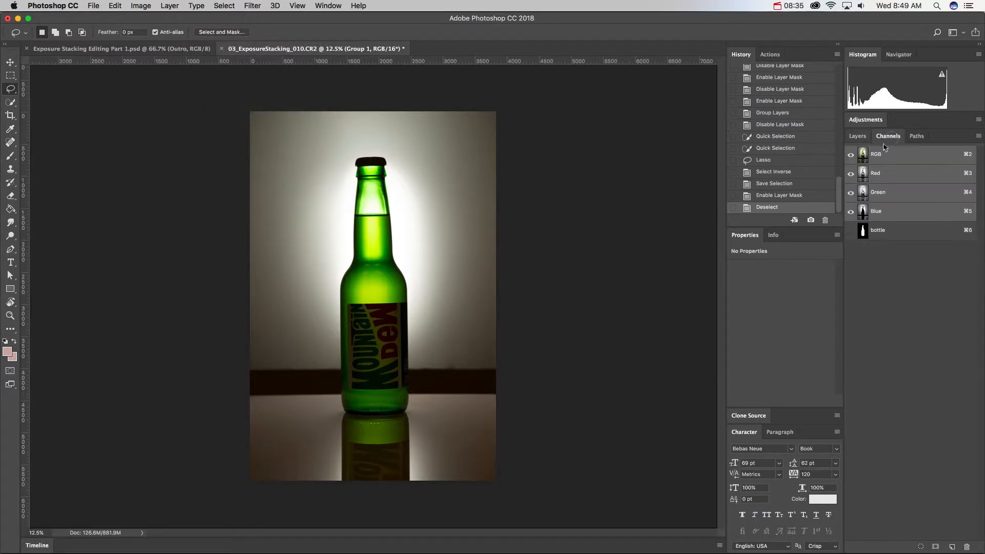
{"action": "left_click", "coordinate": [863, 234], "text": "super"}
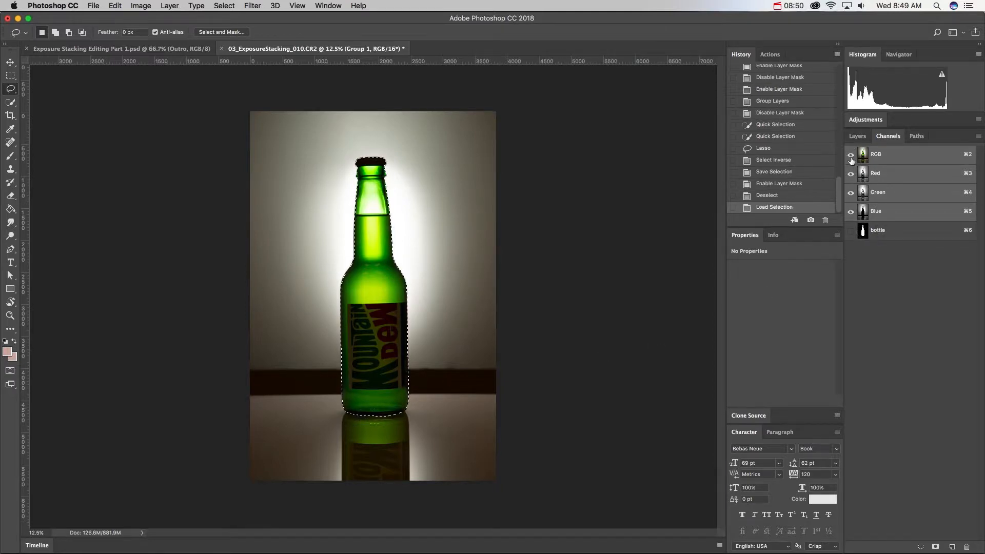
Collapse Group 1 and add a layer mask to it from the bottle selection.
{"action": "left_click", "coordinate": [861, 138]}
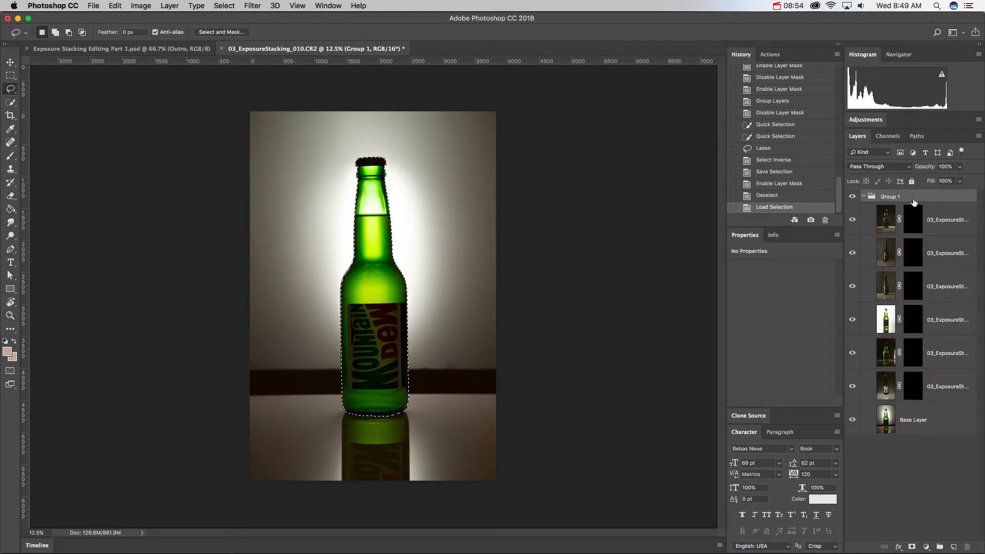
{"action": "left_click", "coordinate": [864, 196]}
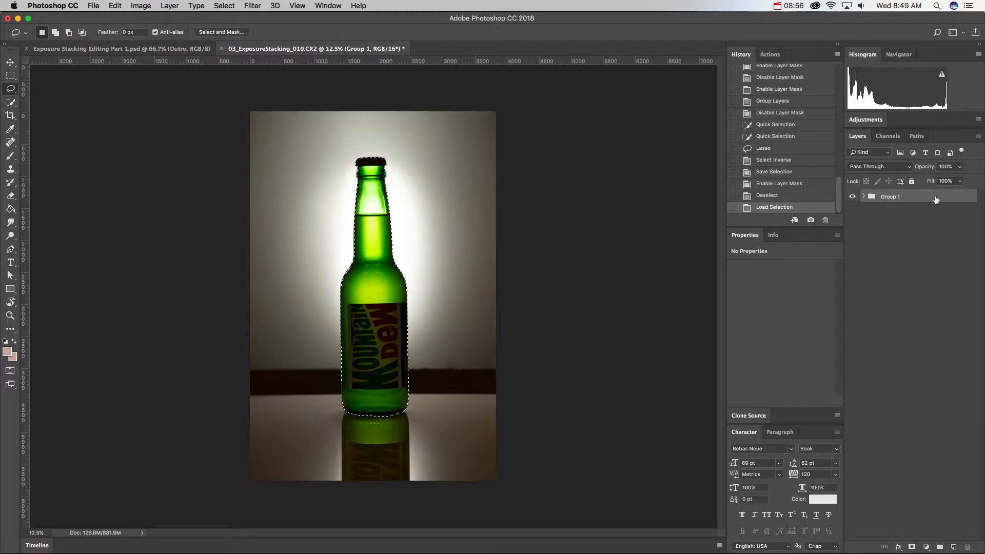
{"action": "left_click", "coordinate": [912, 548]}
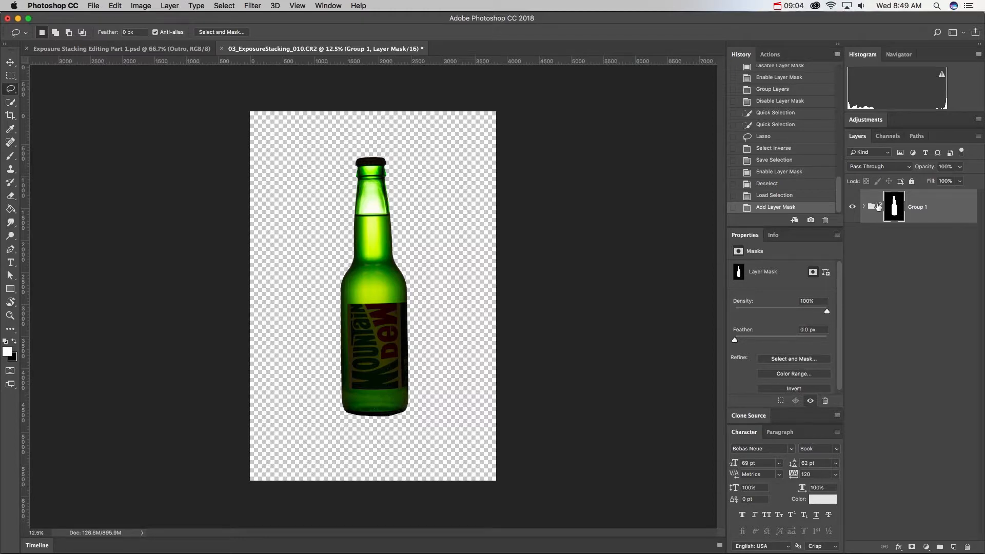
{"action": "left_click", "coordinate": [863, 206]}
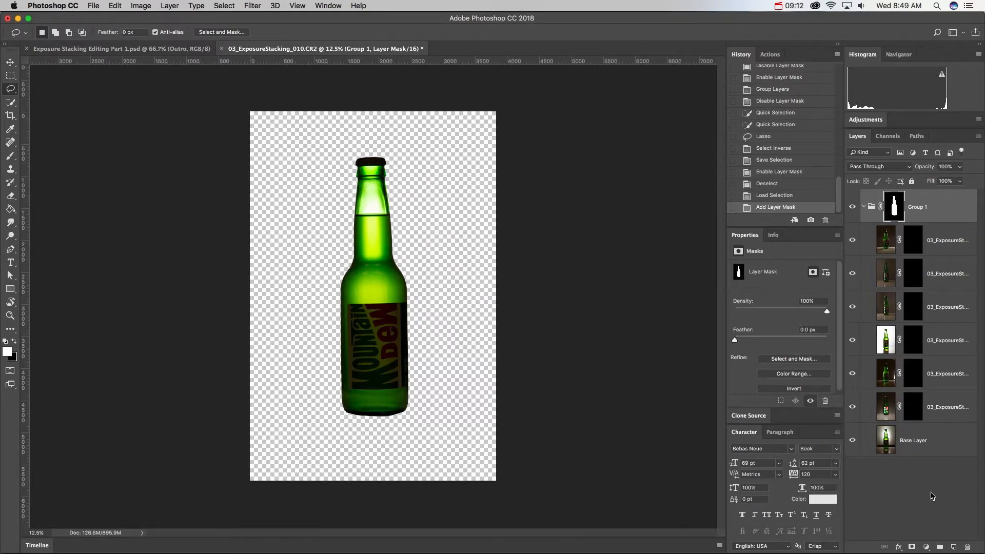
{"action": "left_click", "coordinate": [870, 207]}
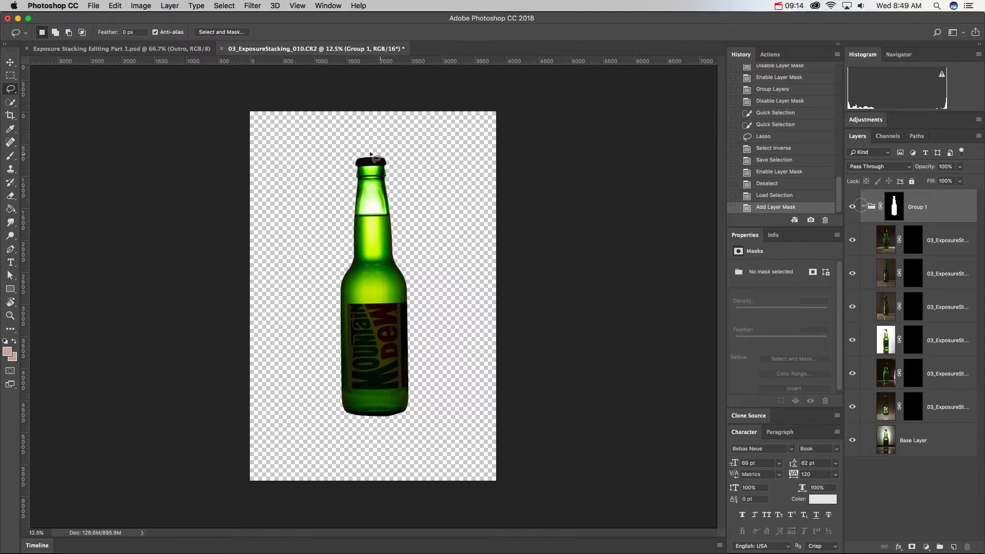
{"action": "left_click", "coordinate": [863, 207]}
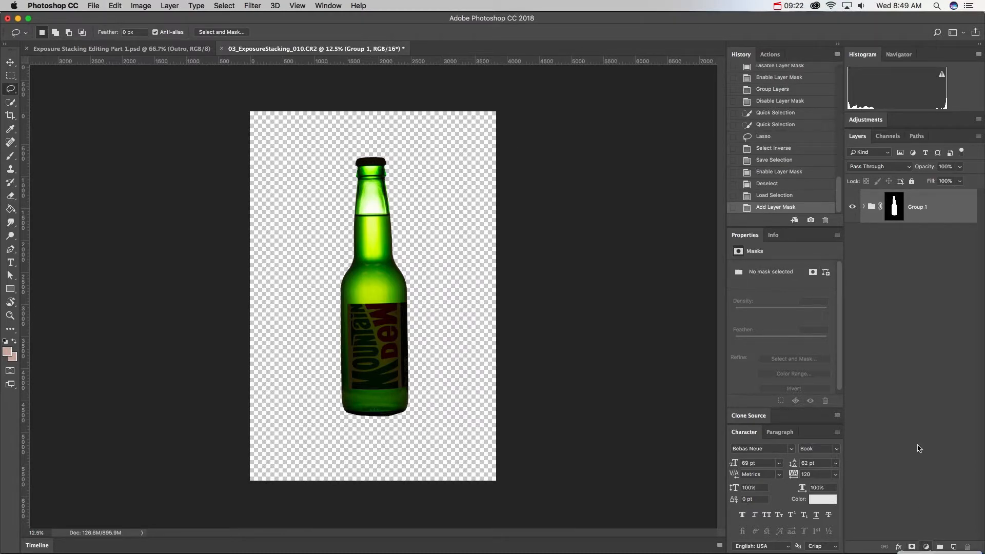
Add a Solid Color fill layer above Group 1.
{"action": "left_click", "coordinate": [171, 6]}
{"action": "mouse_move", "coordinate": [226, 136]}
{"action": "left_click", "coordinate": [329, 135]}
{"action": "left_click", "coordinate": [726, 274]}
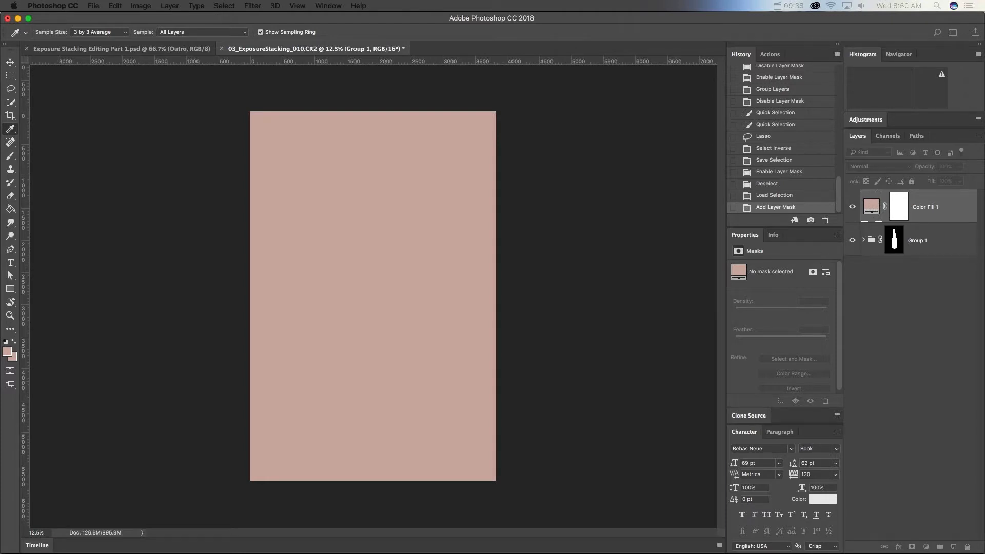
Give the fill layer a saturated yellow-green color and place it below Group 1 as the background.
{"action": "double_click", "coordinate": [871, 206]}
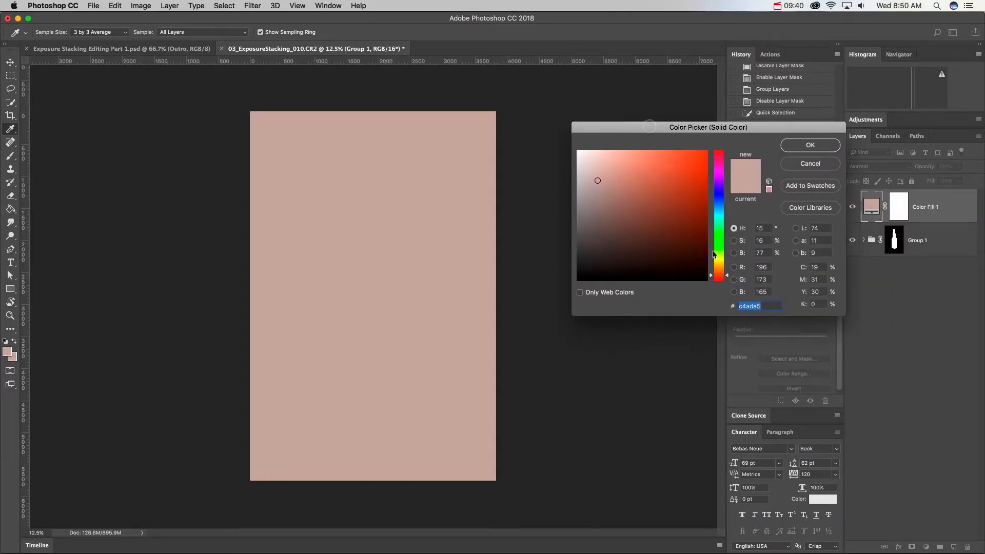
{"action": "left_click", "coordinate": [689, 183]}
{"action": "left_click", "coordinate": [721, 259]}
{"action": "left_click_drag", "start_coordinate": [721, 259], "coordinate": [721, 254]}
{"action": "left_click", "coordinate": [790, 146]}
{"action": "left_click_drag", "start_coordinate": [941, 220], "coordinate": [940, 264]}
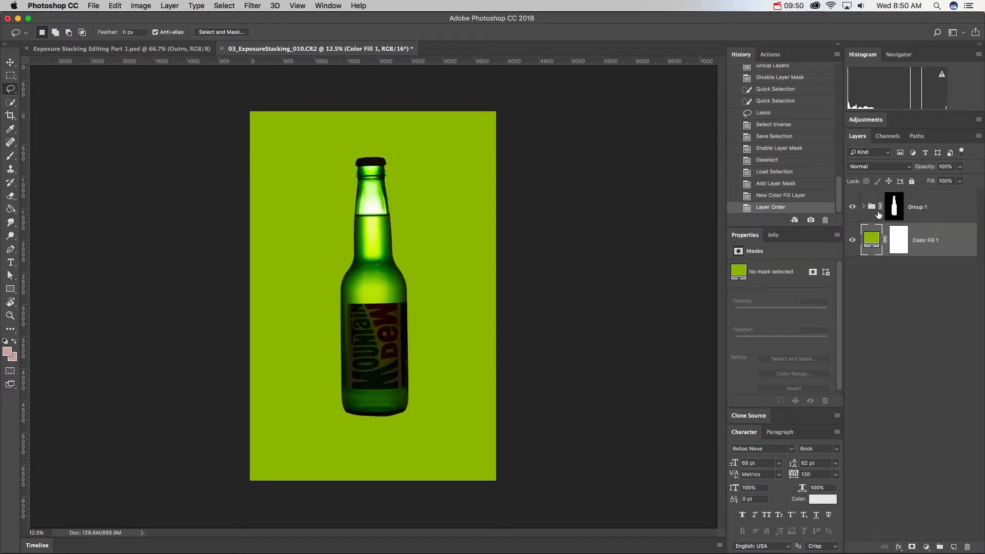
Change the background fill layer's color to the pale yellow-green e6ebce.
{"action": "double_click", "coordinate": [872, 239]}
{"action": "left_click_drag", "start_coordinate": [598, 161], "coordinate": [592, 159]}
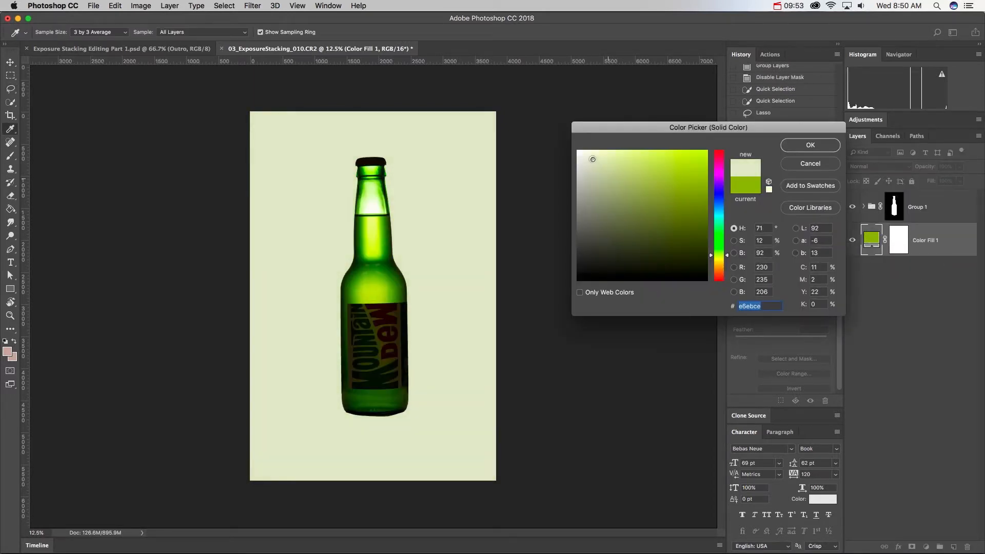
{"action": "left_click", "coordinate": [810, 145]}
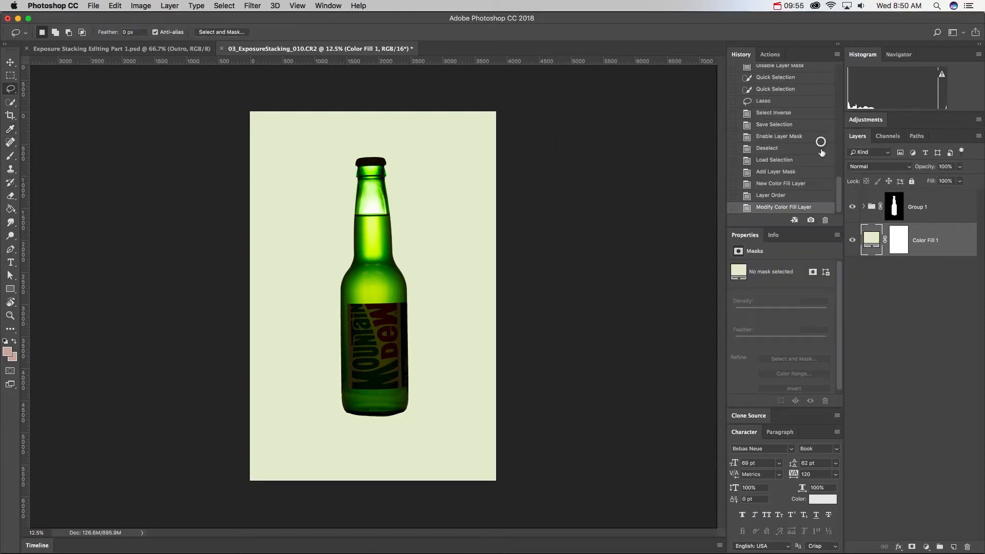
Expand Group 1 and paint white with the Brush on the 010 exposure's mask to reveal its bottle label.
{"action": "left_click", "coordinate": [862, 207]}
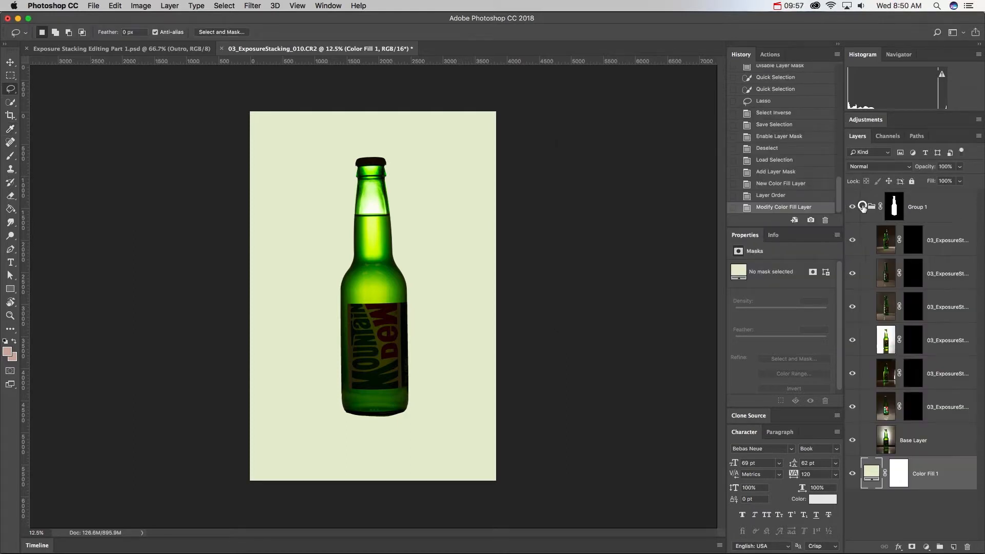
{"action": "key", "text": "b"}
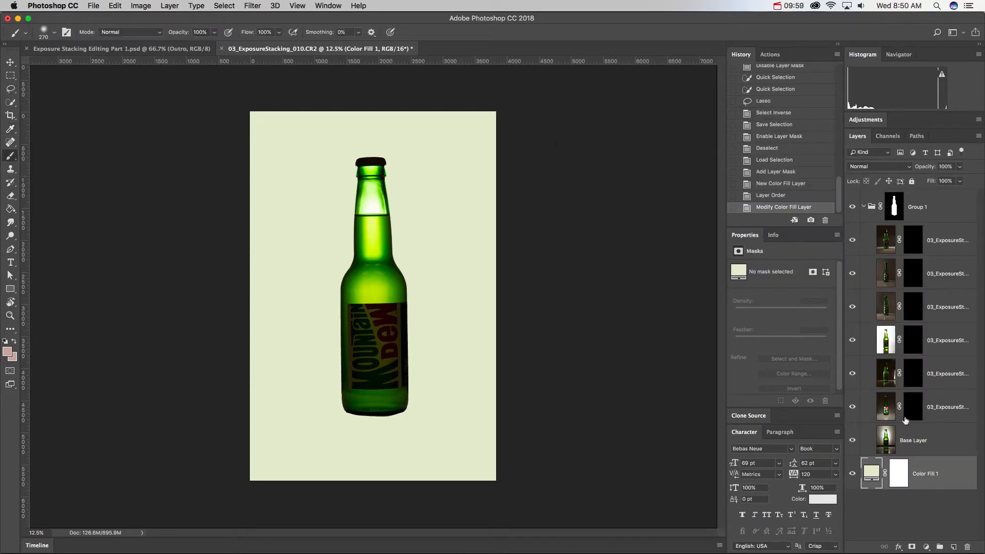
{"action": "left_click", "coordinate": [912, 407]}
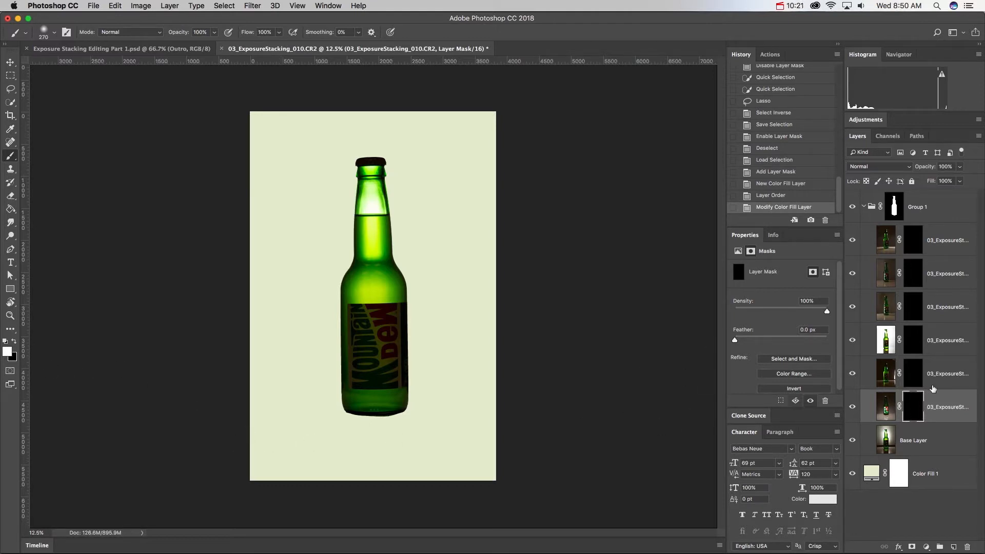
{"action": "mouse_move", "coordinate": [368, 322]}
{"action": "left_mouse_down"}
{"action": "mouse_move", "coordinate": [358, 312]}
{"action": "mouse_move", "coordinate": [392, 311]}
{"action": "mouse_move", "coordinate": [400, 369]}
{"action": "mouse_move", "coordinate": [363, 379]}
{"action": "mouse_move", "coordinate": [382, 383]}
{"action": "mouse_move", "coordinate": [356, 356]}
{"action": "mouse_move", "coordinate": [356, 323]}
{"action": "mouse_move", "coordinate": [377, 350]}
{"action": "mouse_move", "coordinate": [374, 366]}
{"action": "mouse_move", "coordinate": [379, 373]}
{"action": "mouse_move", "coordinate": [367, 344]}
{"action": "mouse_move", "coordinate": [399, 381]}
{"action": "mouse_move", "coordinate": [354, 381]}
{"action": "mouse_move", "coordinate": [357, 314]}
{"action": "mouse_move", "coordinate": [409, 310]}
{"action": "left_mouse_up"}
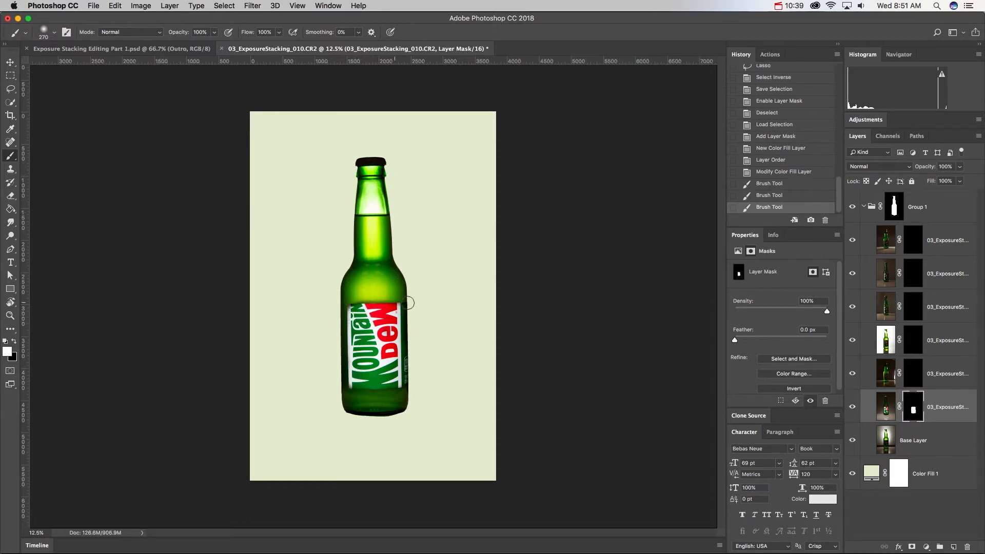
Marquee-select the label's rectangle, paint the 010 mask white up to its edges and corners, and deselect.
{"action": "left_click", "coordinate": [11, 75]}
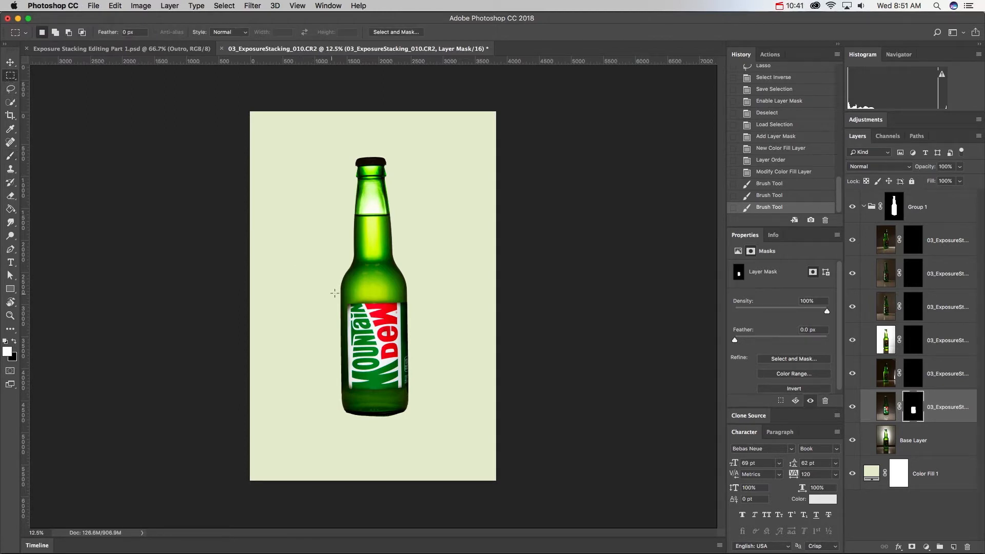
{"action": "left_click_drag", "start_coordinate": [348, 303], "coordinate": [407, 389]}
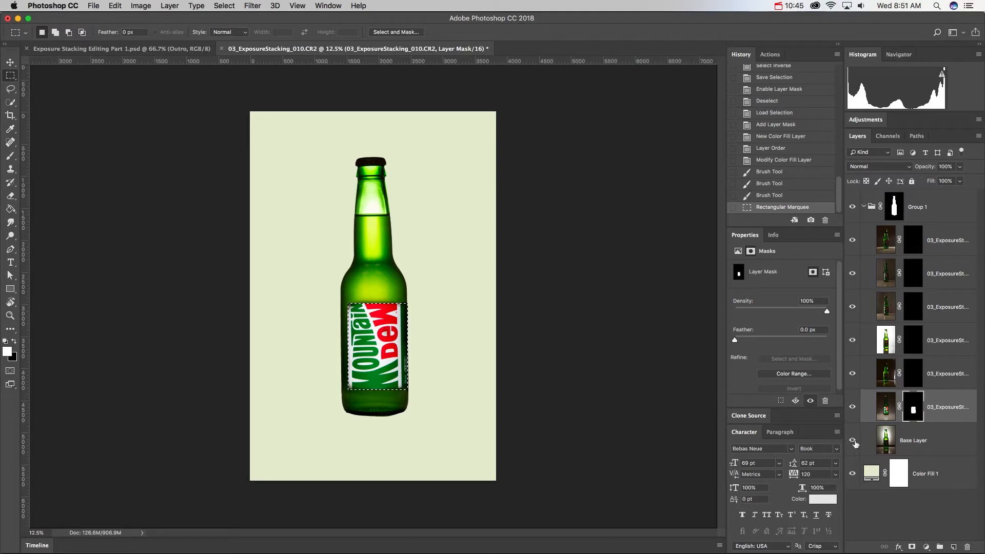
{"action": "key", "text": "b"}
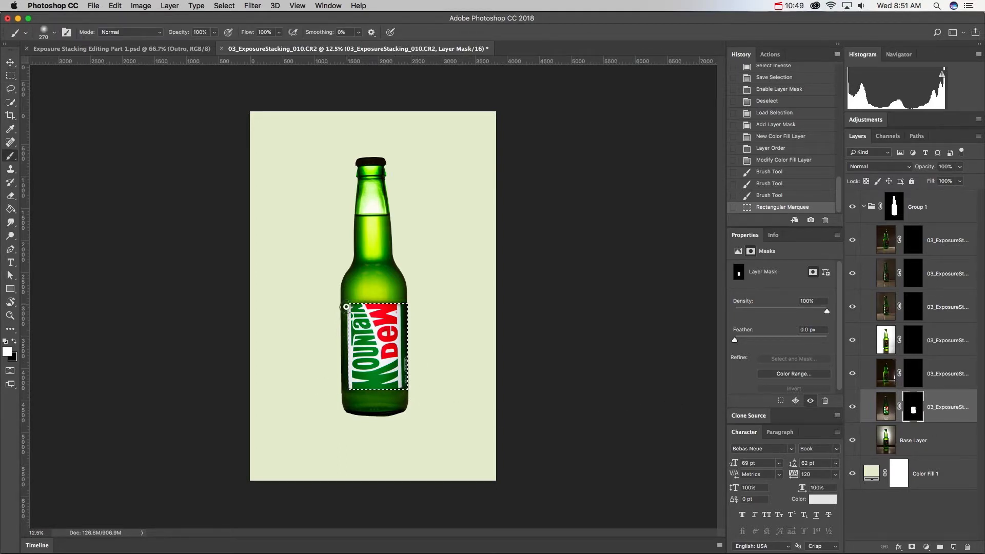
{"action": "left_click", "coordinate": [399, 389]}
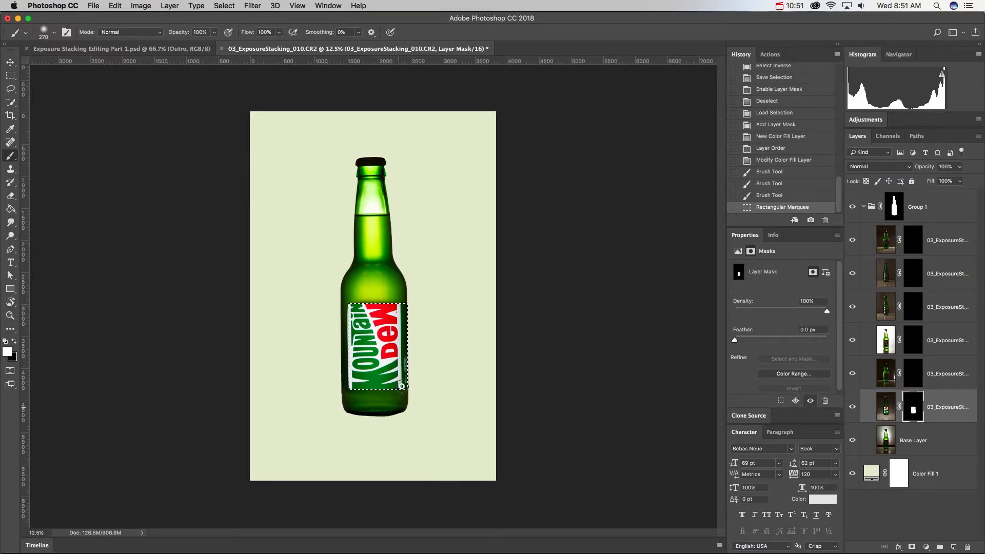
{"action": "key", "text": "super+d"}
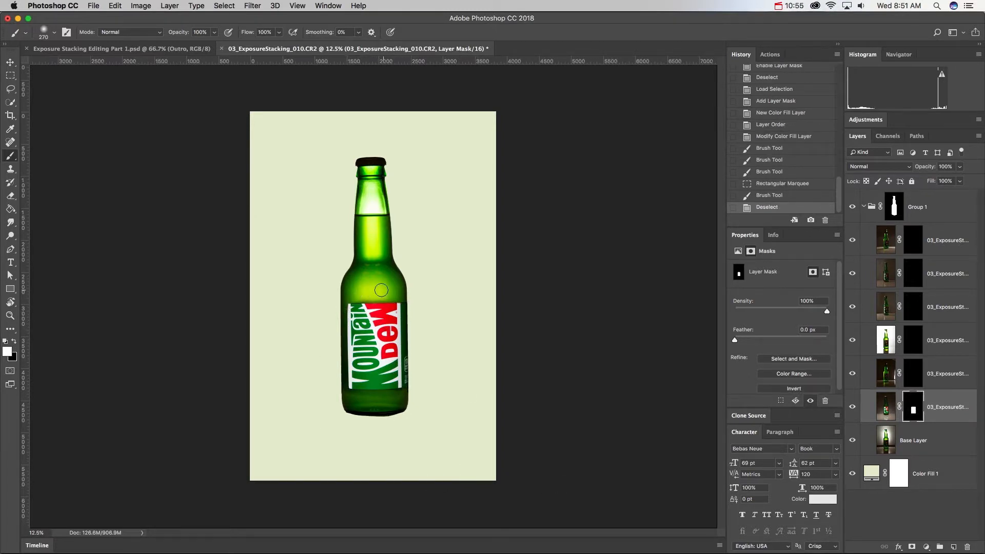
Paint white on the 006 exposure's mask across the bottle's base below the label to brighten the glass.
{"action": "left_click", "coordinate": [909, 344]}
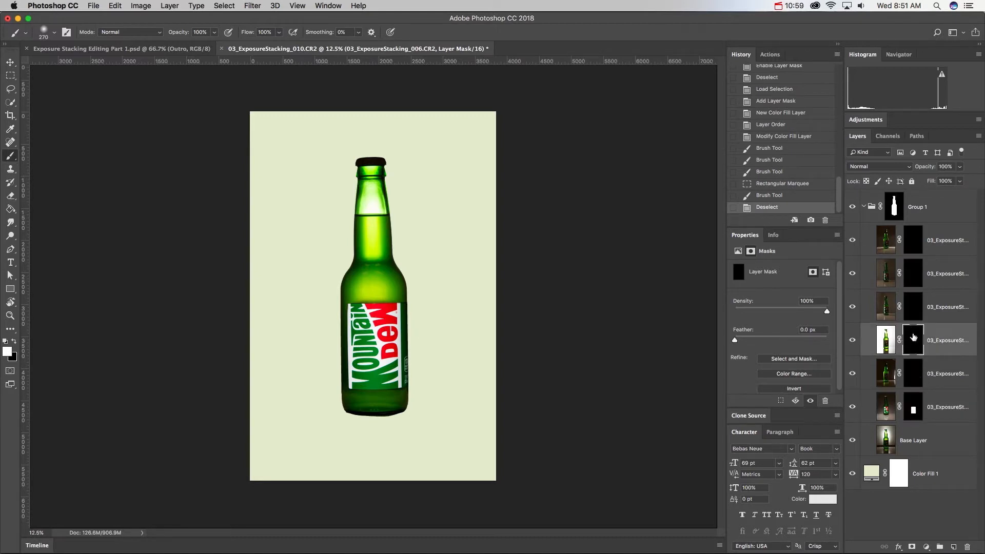
{"action": "mouse_move", "coordinate": [373, 399]}
{"action": "left_mouse_down"}
{"action": "mouse_move", "coordinate": [387, 395]}
{"action": "mouse_move", "coordinate": [359, 401]}
{"action": "mouse_move", "coordinate": [395, 398]}
{"action": "mouse_move", "coordinate": [380, 401]}
{"action": "left_mouse_up"}
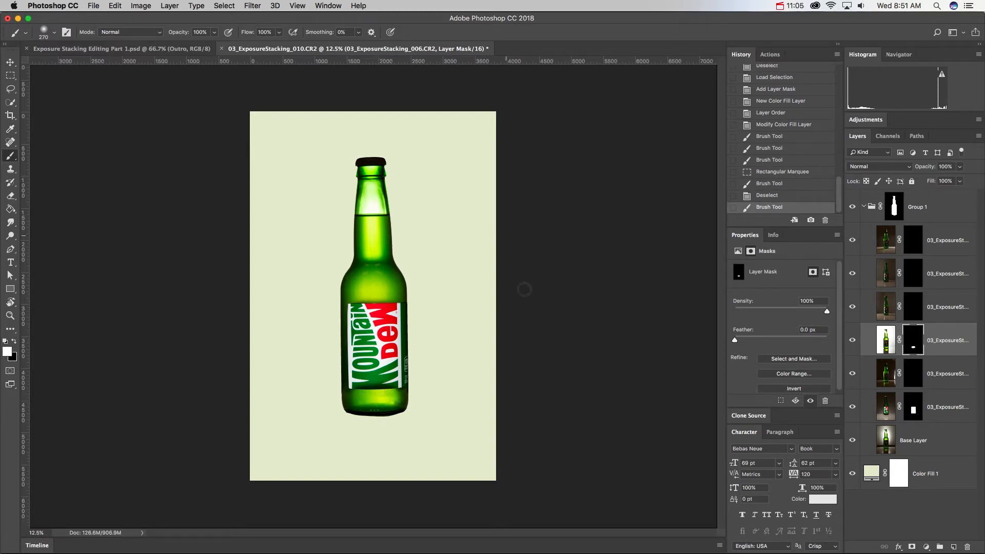
Preview the 005 exposure without its mask, re-enable it, and paint white along the bottle's left edge to reveal the highlight.
{"action": "left_click", "coordinate": [912, 307]}
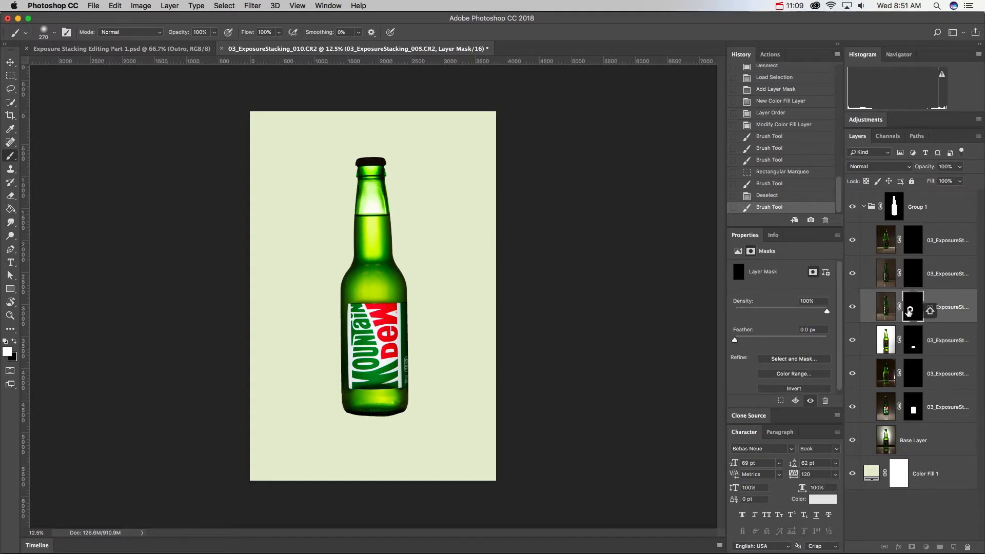
{"action": "left_click", "coordinate": [907, 309], "text": "shift"}
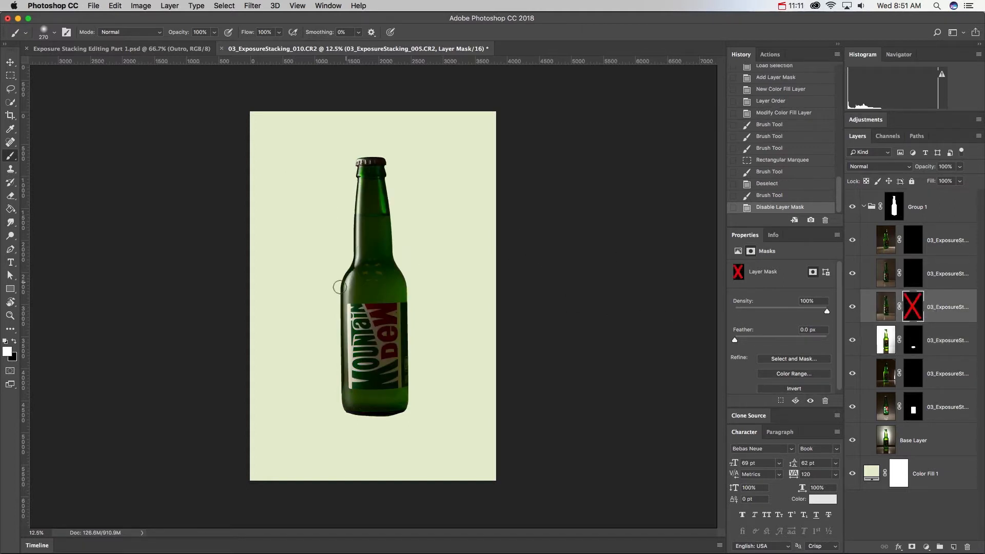
{"action": "left_click", "coordinate": [912, 307], "text": "shift"}
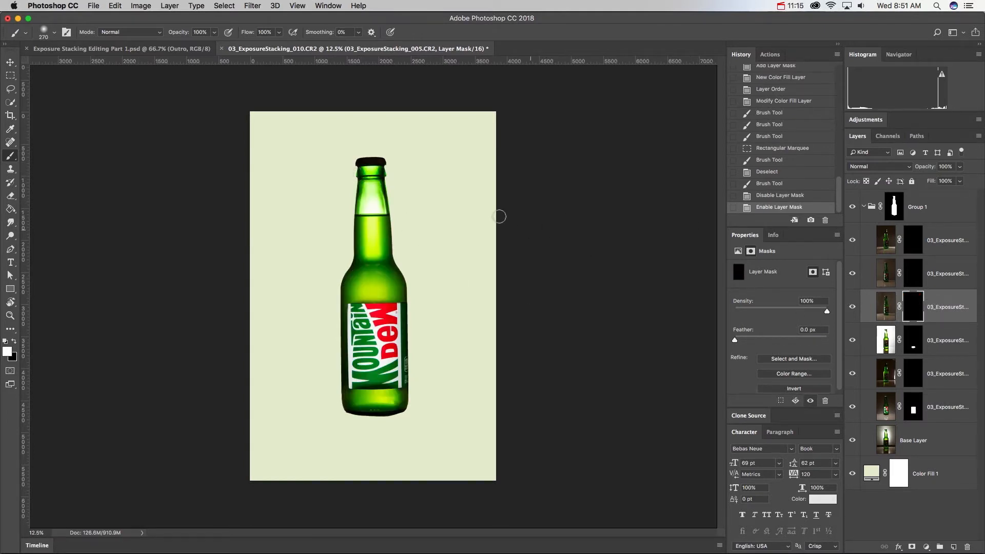
{"action": "left_click_drag", "start_coordinate": [354, 194], "coordinate": [344, 276]}
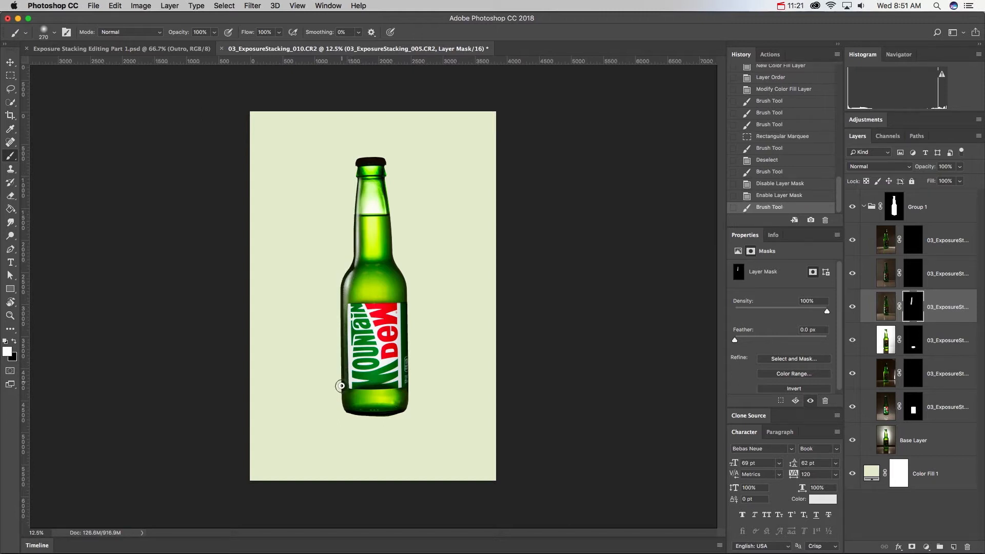
{"action": "left_click_drag", "start_coordinate": [341, 372], "coordinate": [353, 173]}
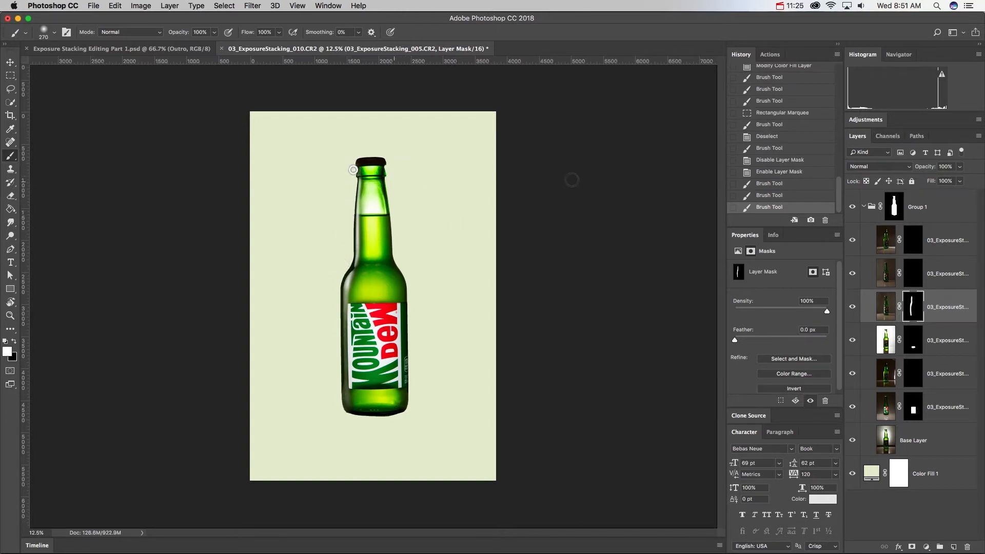
Target the 005 layer's image instead of its mask and set the layer's blend mode to Screen.
{"action": "key", "text": "super+2"}
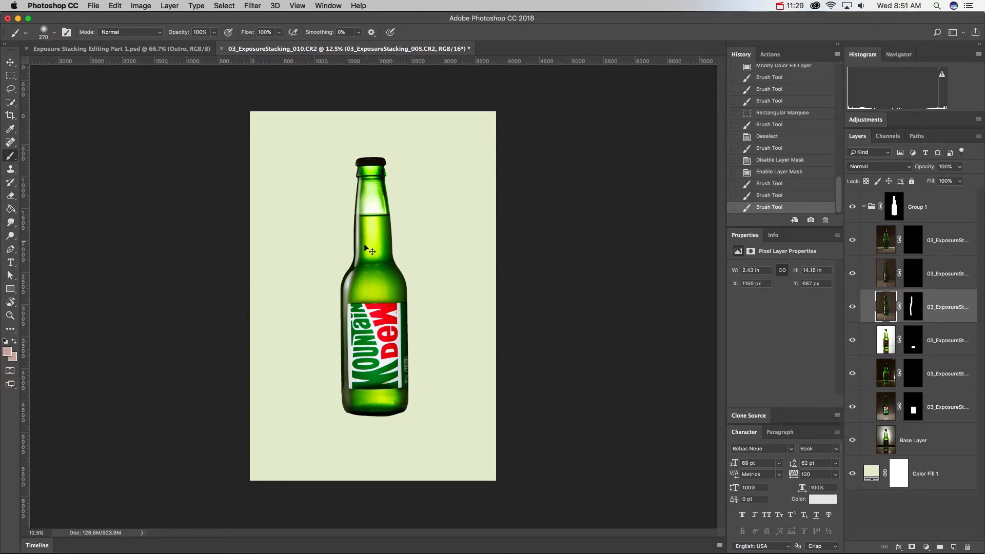
{"action": "left_click", "coordinate": [885, 166]}
{"action": "left_click", "coordinate": [860, 239]}
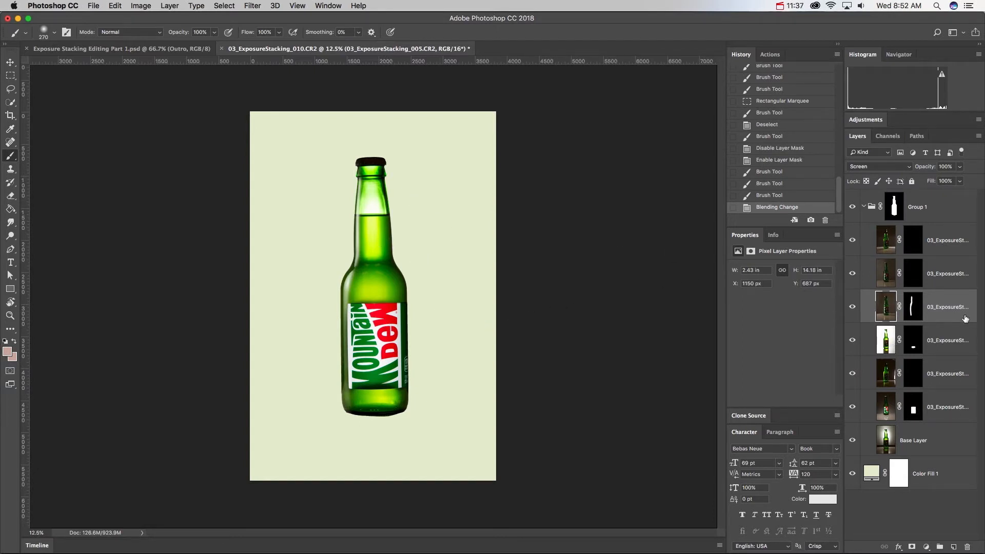
Duplicate the 005 layer with its mask and flip the copy horizontally.
{"action": "key", "text": "super+j"}
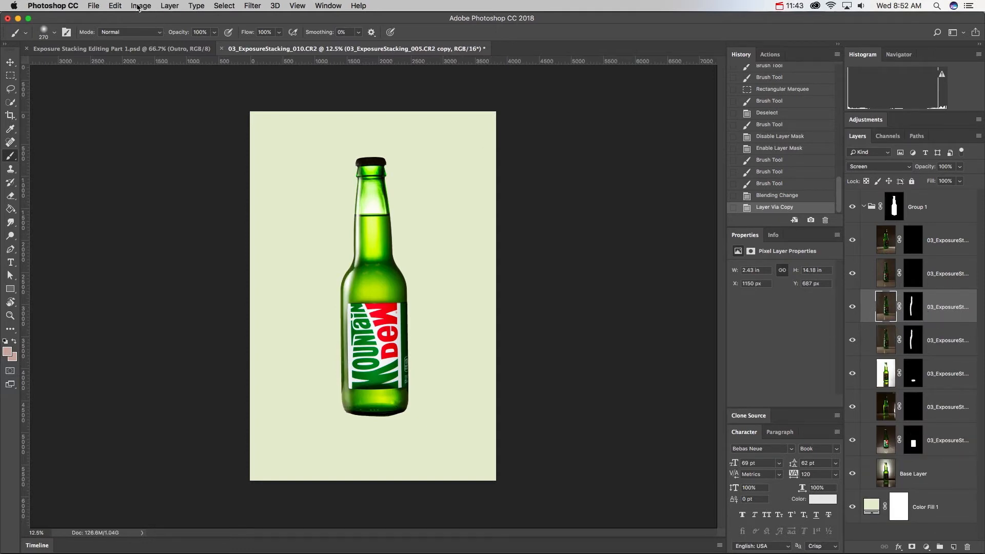
{"action": "left_click", "coordinate": [115, 6]}
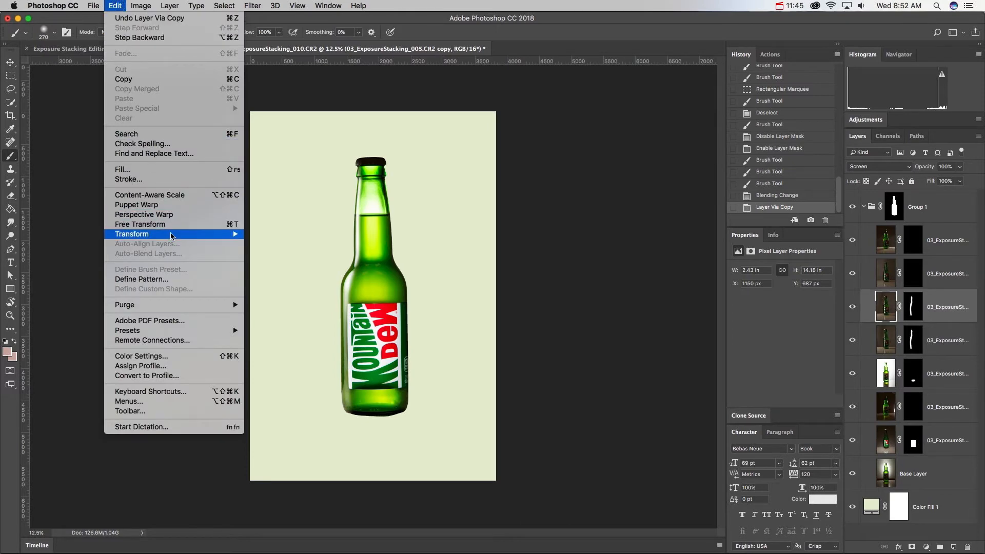
{"action": "mouse_move", "coordinate": [174, 236]}
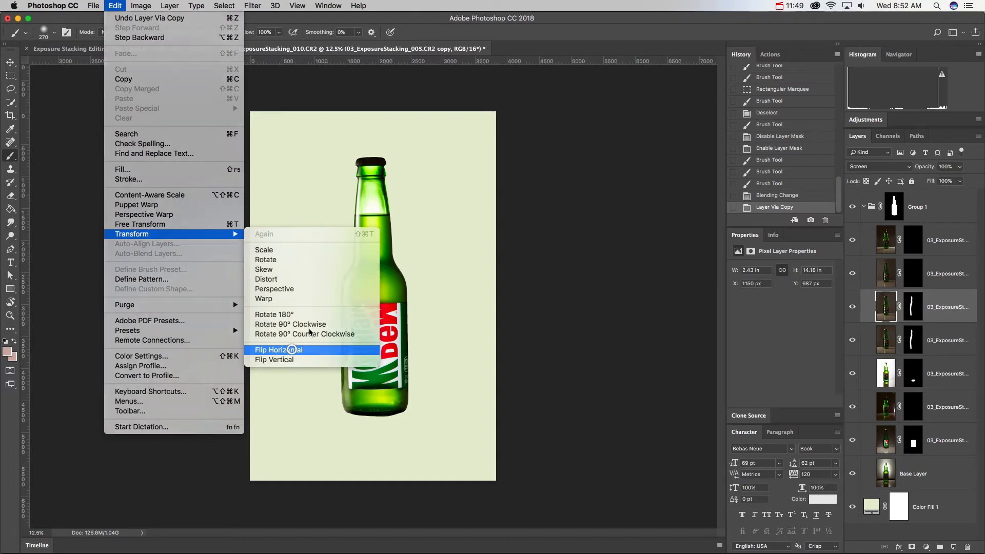
{"action": "left_click", "coordinate": [293, 351]}
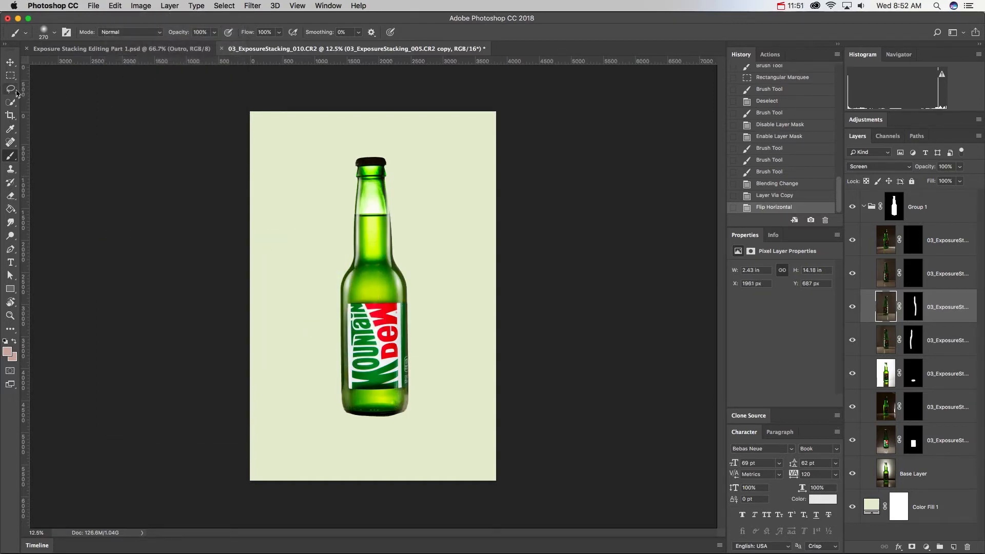
Move the flipped 005 copy and nudge it into alignment with the bottle's right edge.
{"action": "left_click", "coordinate": [10, 62]}
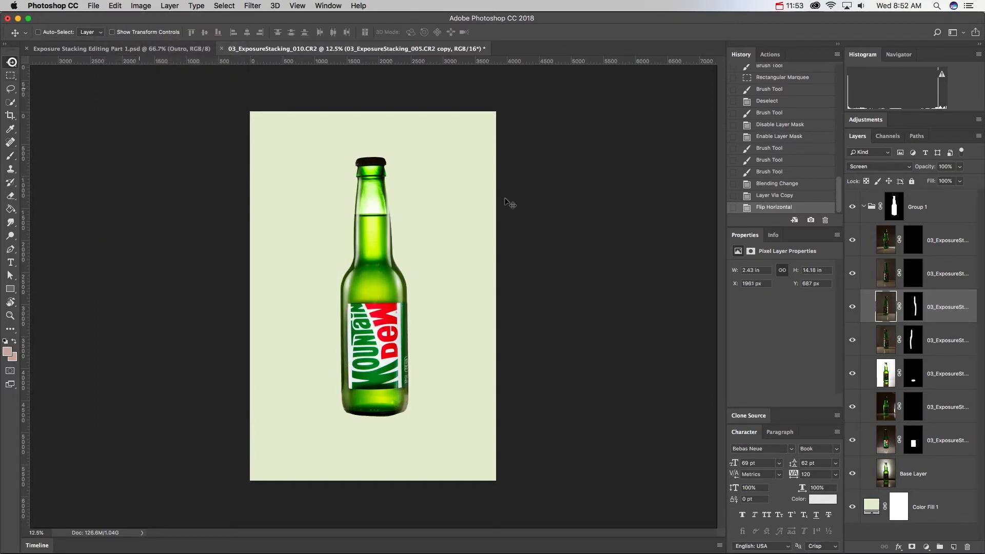
{"action": "mouse_move", "coordinate": [410, 367]}
{"action": "left_mouse_down"}
{"action": "mouse_move", "coordinate": [424, 369]}
{"action": "mouse_move", "coordinate": [403, 372]}
{"action": "left_mouse_up"}
{"action": "key", "text": "shift+Right"}
{"action": "key", "text": "shift+Right"}
{"action": "key", "text": "shift+Right"}
{"action": "key", "text": "shift+Right"}
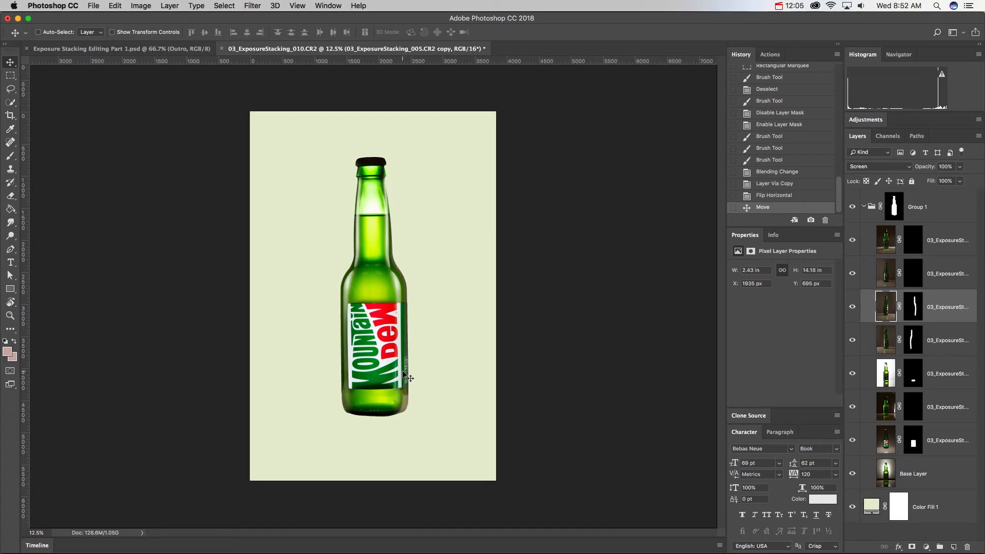
{"action": "key", "text": "shift+Left"}
{"action": "key", "text": "Left"}
{"action": "key", "text": "Left"}
{"action": "key", "text": "Left"}
{"action": "key", "text": "Left"}
{"action": "key", "text": "Left"}
{"action": "key", "text": "Left"}
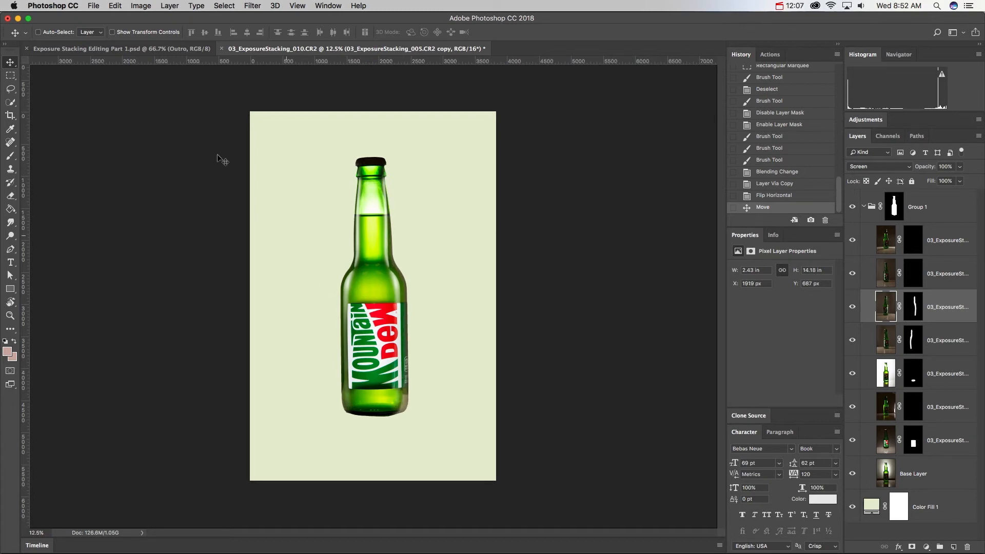
Distort the flipped 005 copy, shifting its lower edge right and upper edge slightly left to about 2.28° horizontal skew, and apply the transform.
{"action": "left_click", "coordinate": [115, 6]}
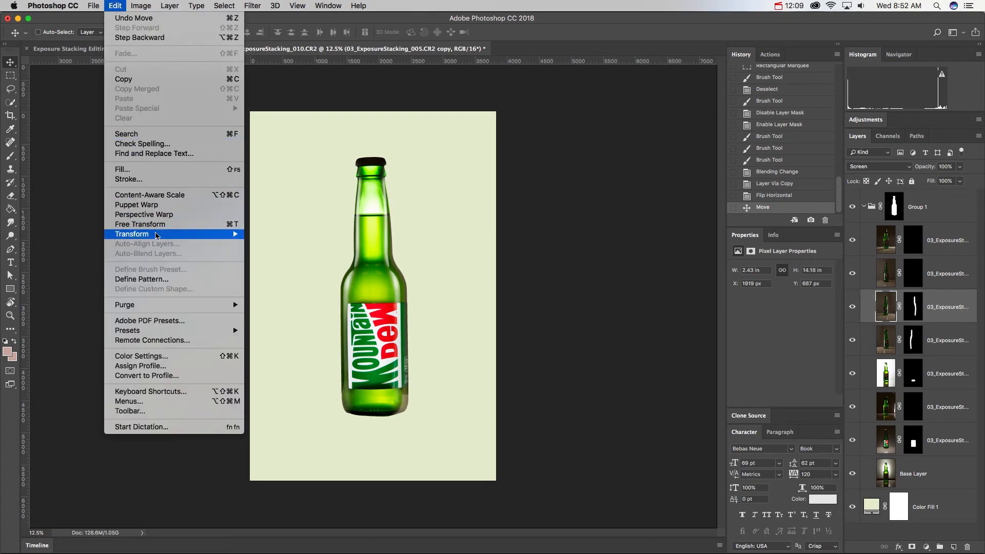
{"action": "mouse_move", "coordinate": [157, 235]}
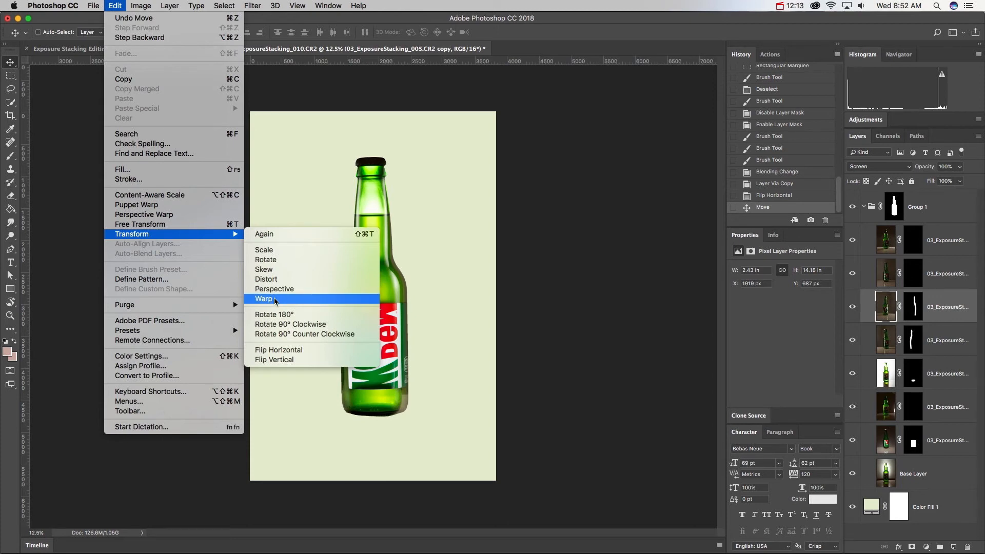
{"action": "left_click", "coordinate": [277, 280]}
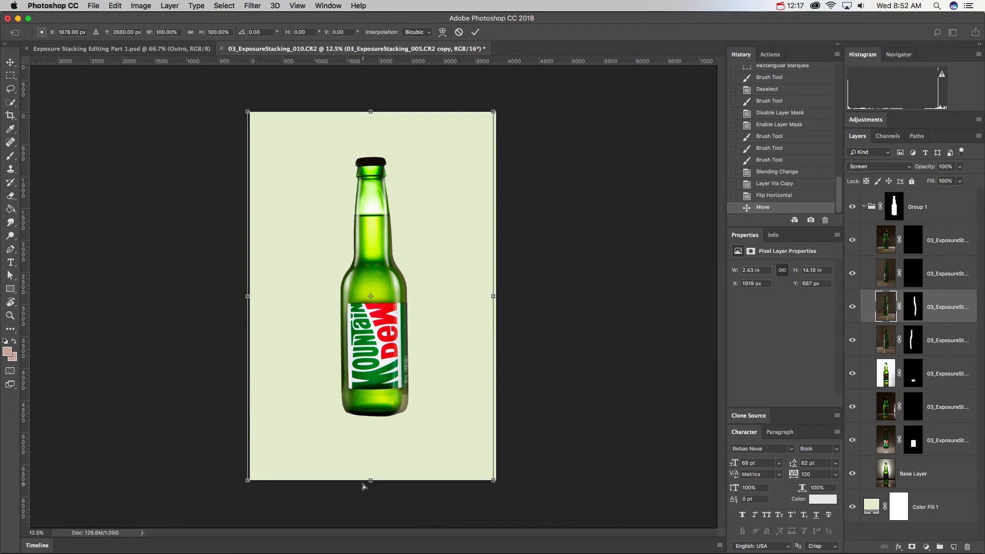
{"action": "left_click_drag", "start_coordinate": [373, 481], "coordinate": [379, 481]}
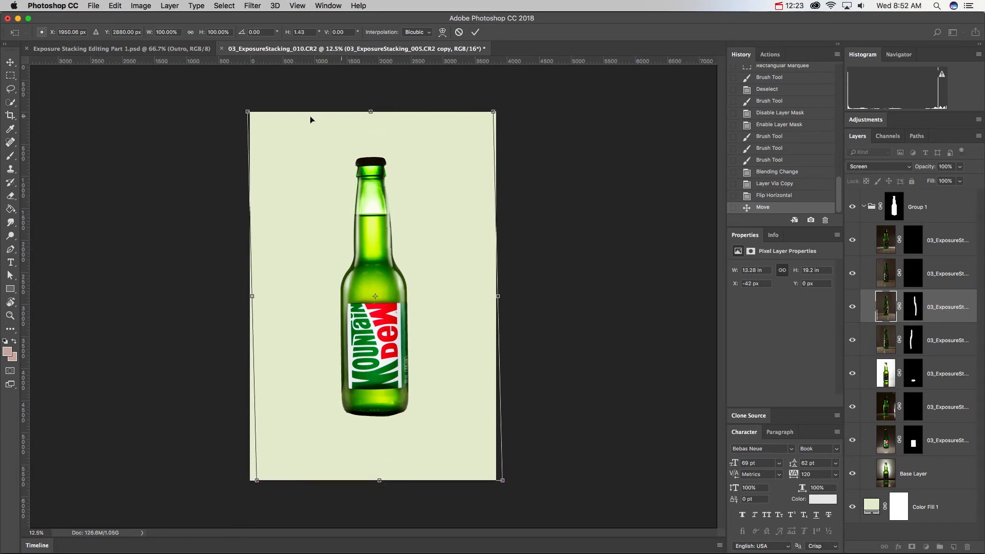
{"action": "left_click_drag", "start_coordinate": [369, 111], "coordinate": [367, 113]}
{"action": "left_click_drag", "start_coordinate": [379, 482], "coordinate": [381, 482]}
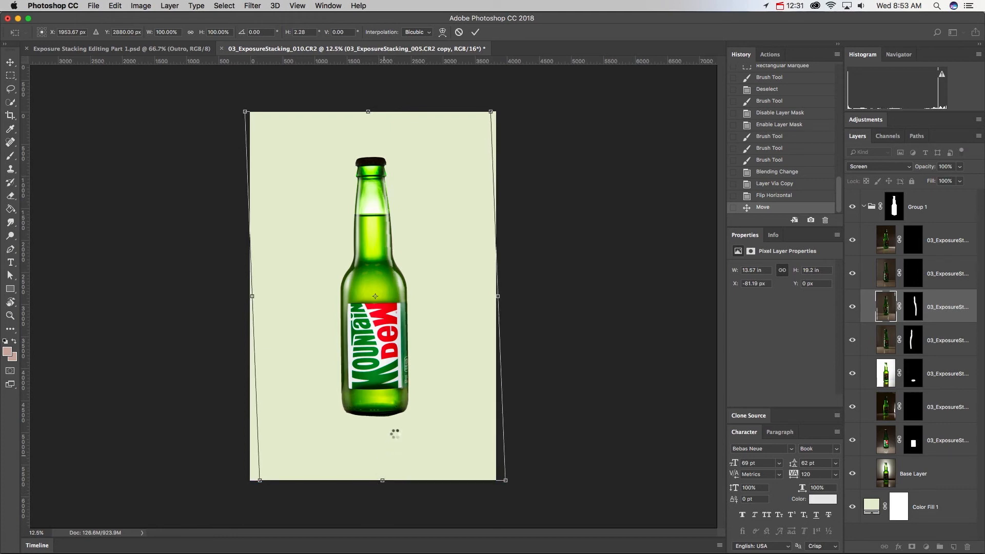
{"action": "key", "text": "Return"}
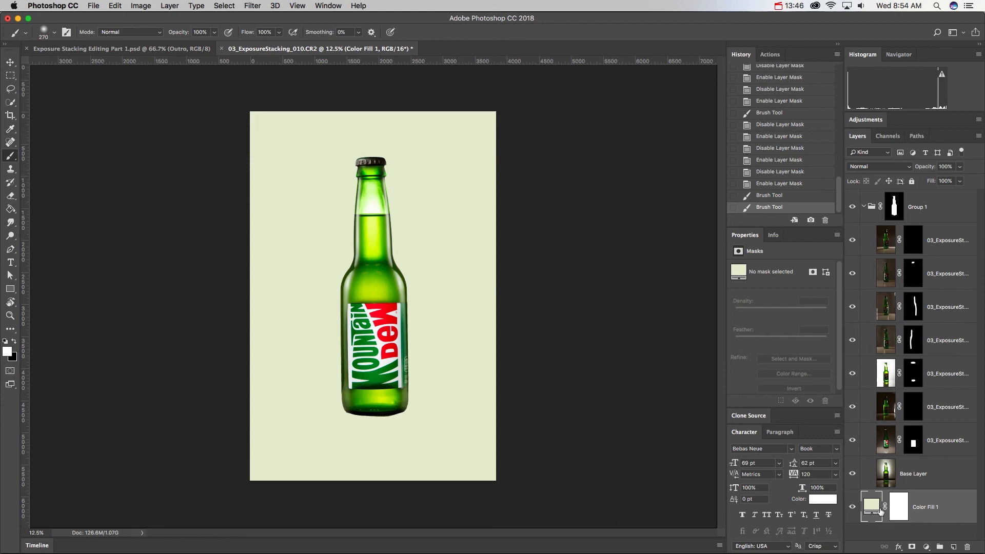
Try green background colors for the Color Fill 1 layer by sampling the bottle's shoulder, including 77a900 and 6a9d02.
{"action": "double_click", "coordinate": [878, 507]}
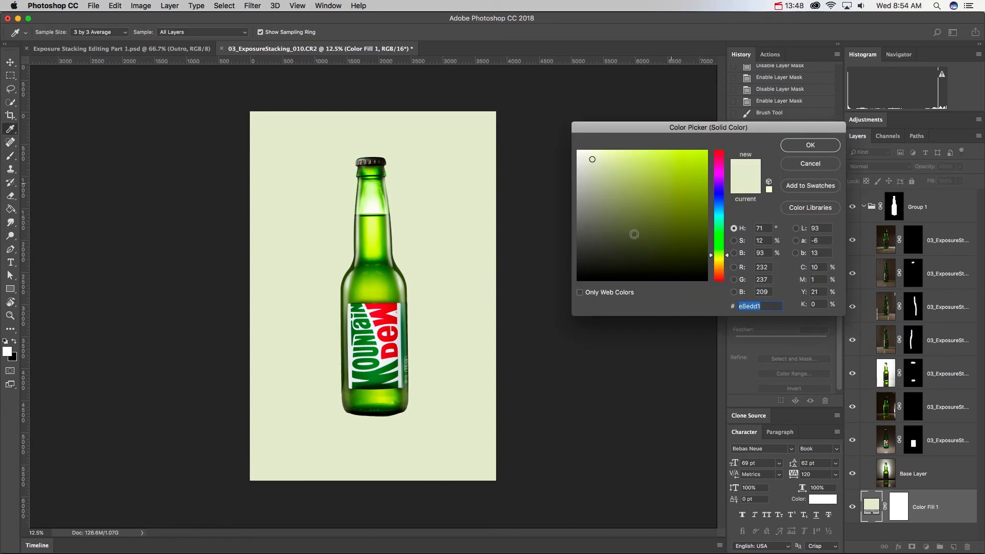
{"action": "left_click", "coordinate": [378, 274]}
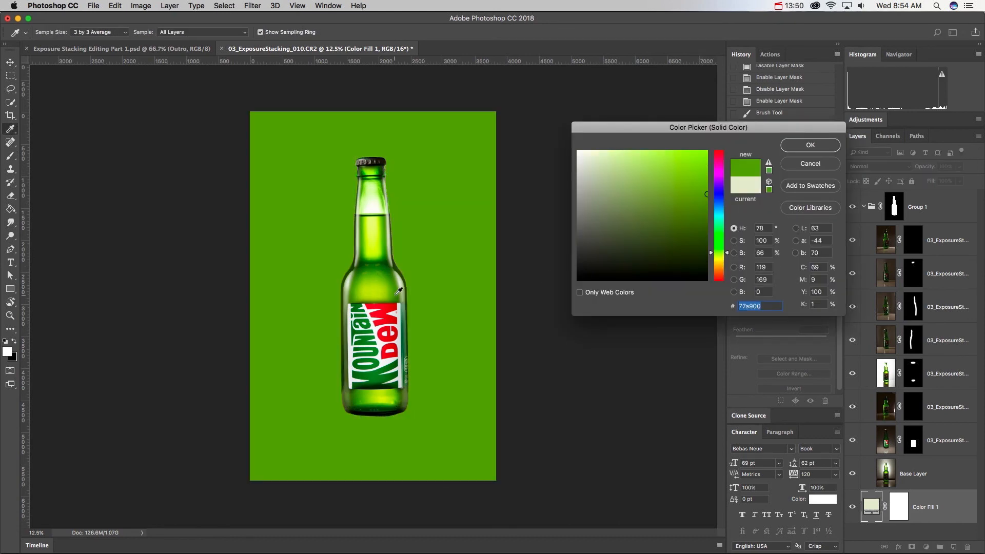
{"action": "left_click", "coordinate": [398, 291]}
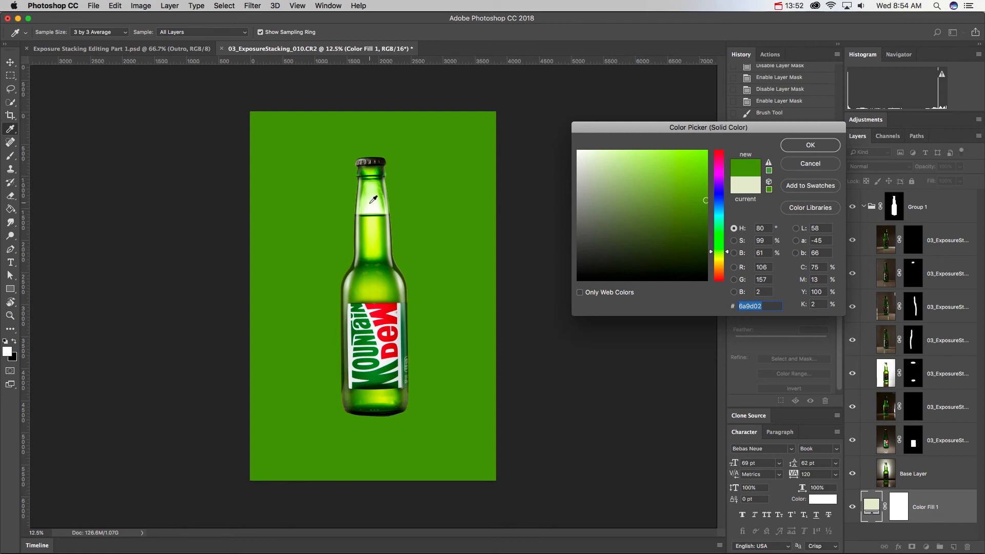